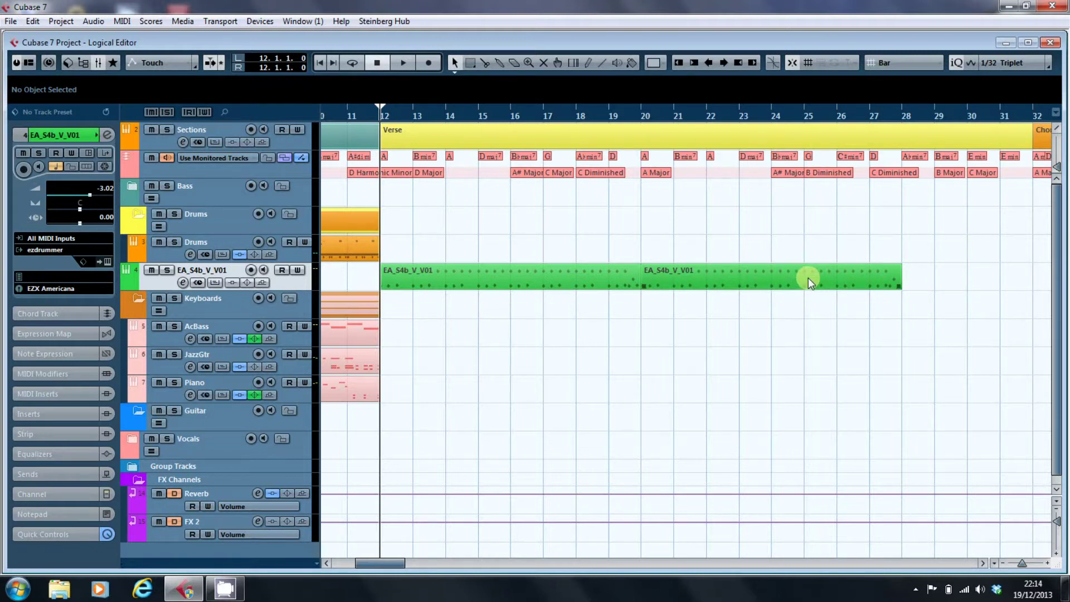
# Play back the original drum part, then set the locators from bar 28 to bar 32.
pyautogui.press('space')
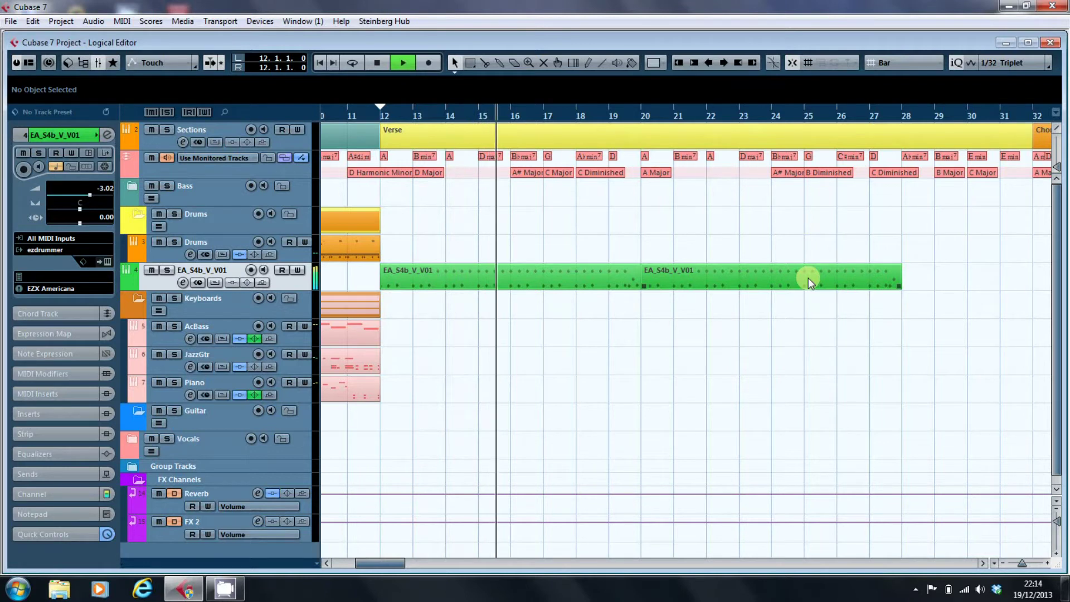
pyautogui.press('space')
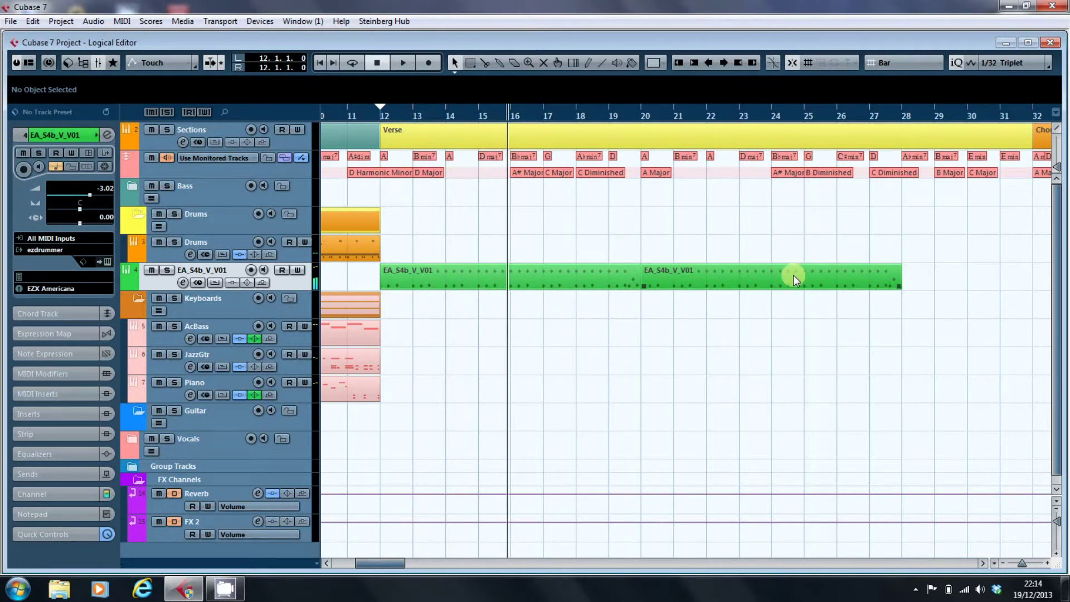
pyautogui.click(903, 107)
pyautogui.moveTo(901, 106); pyautogui.dragTo(1036, 113)
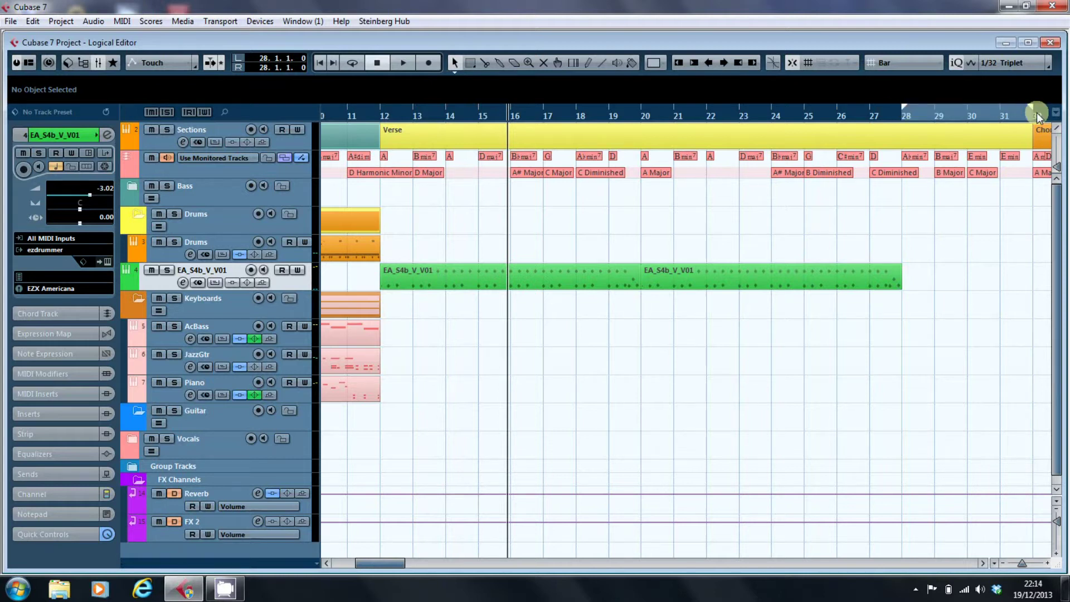
# Create an empty part between the locators on track 4 and open it zoomed in the Drum Editor.
pyautogui.doubleClick(961, 273)
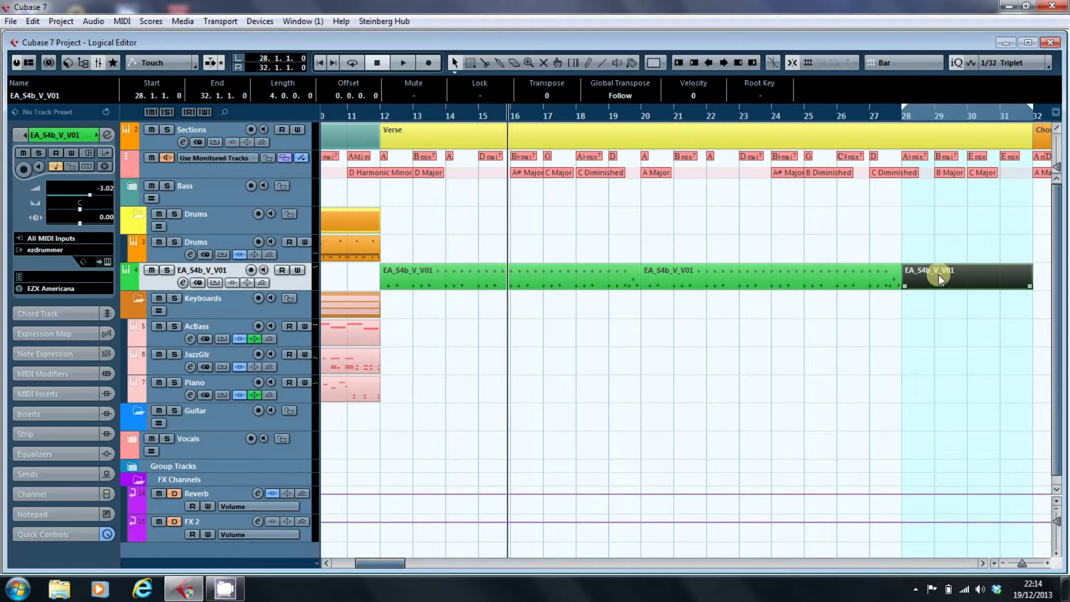
pyautogui.doubleClick(937, 274)
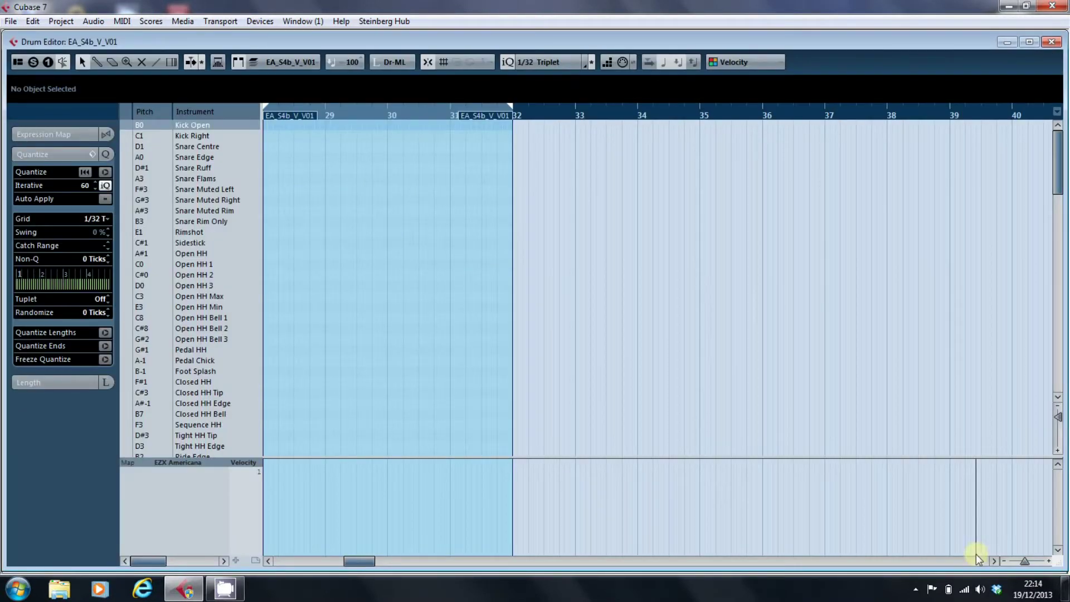
pyautogui.moveTo(1022, 563); pyautogui.dragTo(1028, 563)
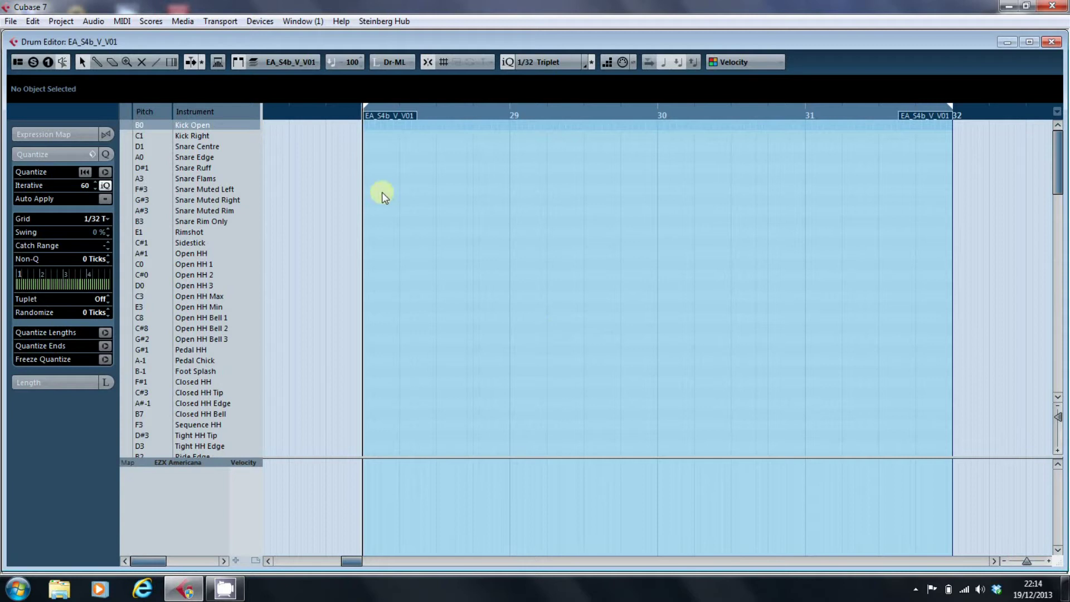
pyautogui.rightClick(382, 163)
# With the Drumstick tool, draw Kick Right (C1) hits through bars 28–31, ending with a quick double near bar 32.
pyautogui.click(381, 160)
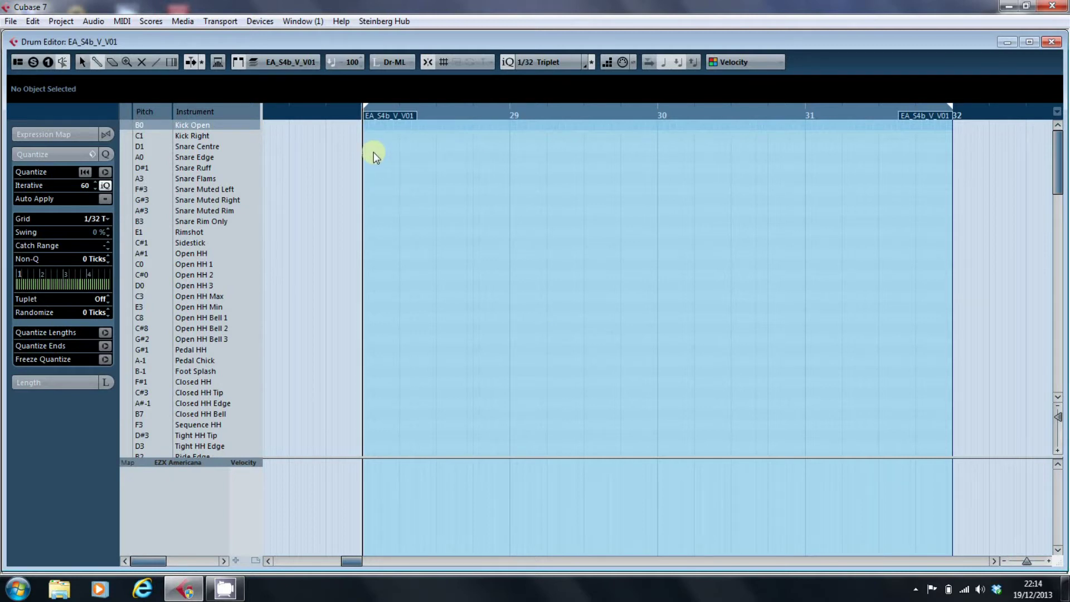
pyautogui.click(363, 135)
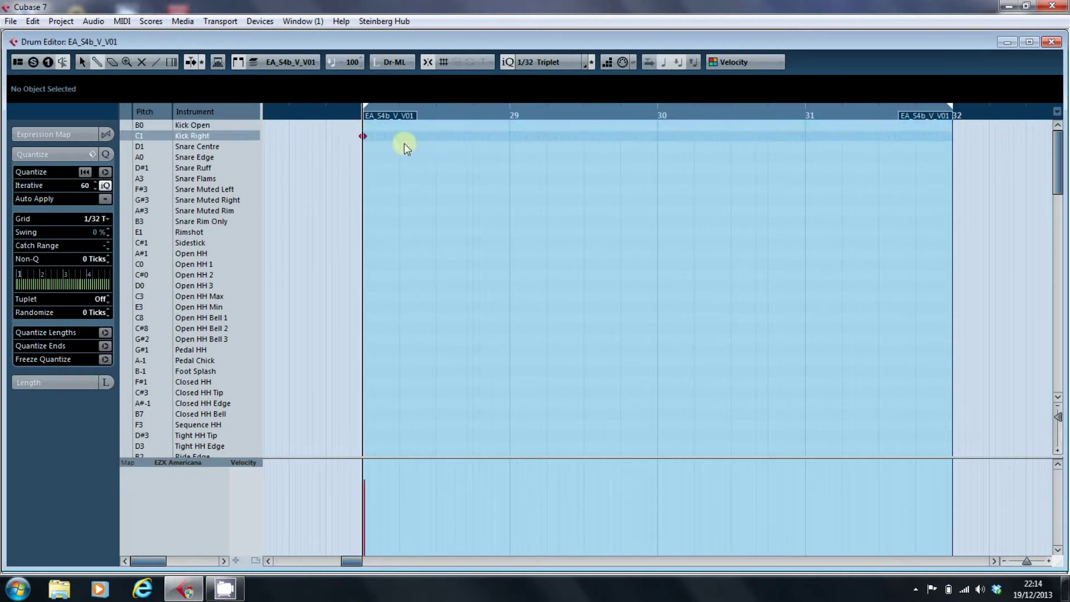
pyautogui.click(433, 136)
pyautogui.click(507, 136)
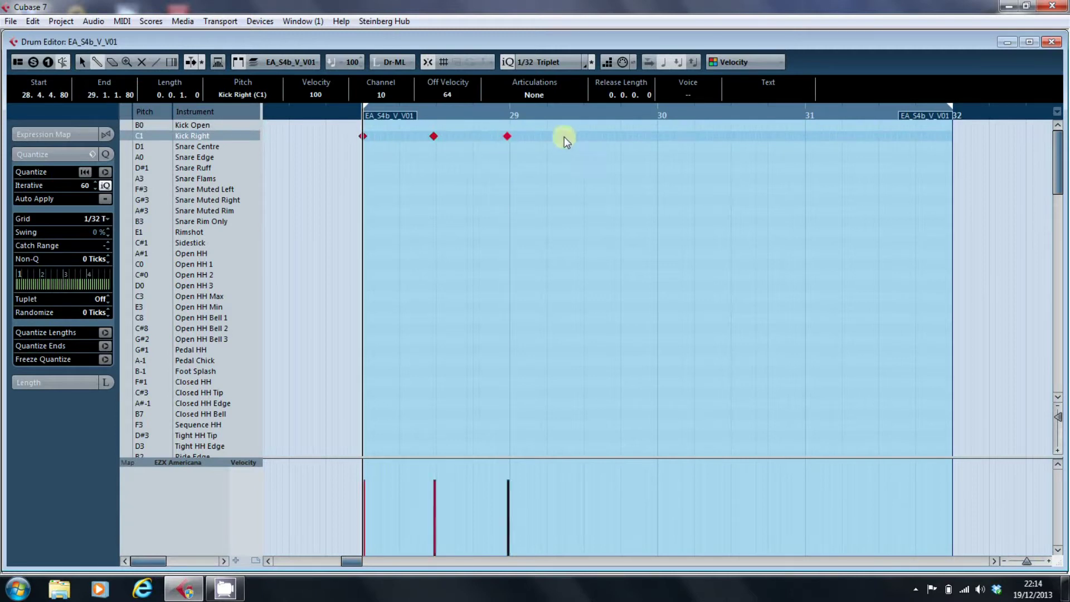
pyautogui.click(584, 136)
pyautogui.click(661, 136)
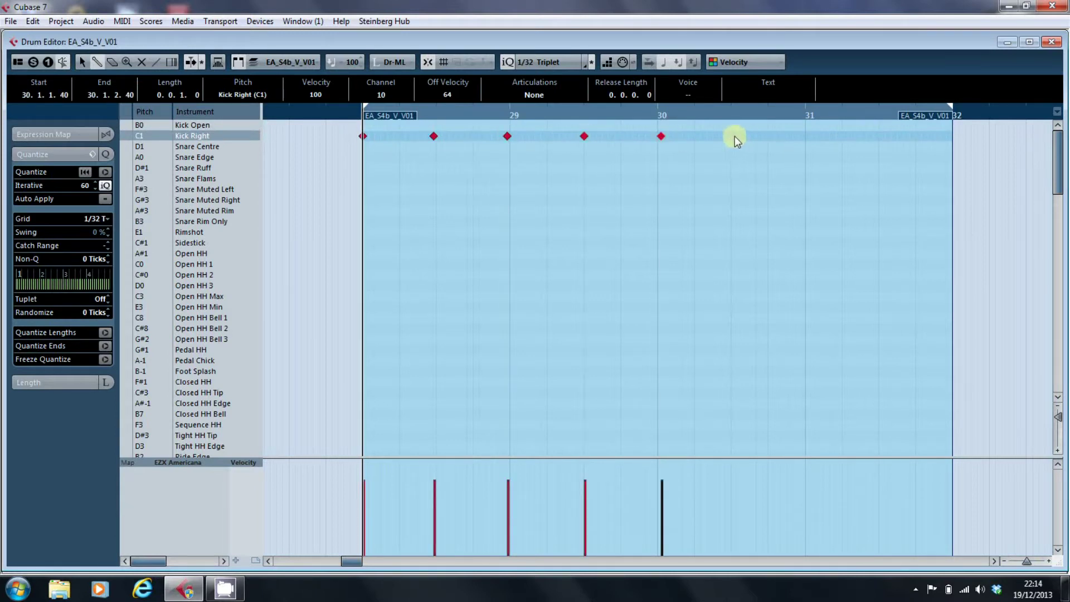
pyautogui.click(734, 136)
pyautogui.click(808, 136)
pyautogui.click(879, 136)
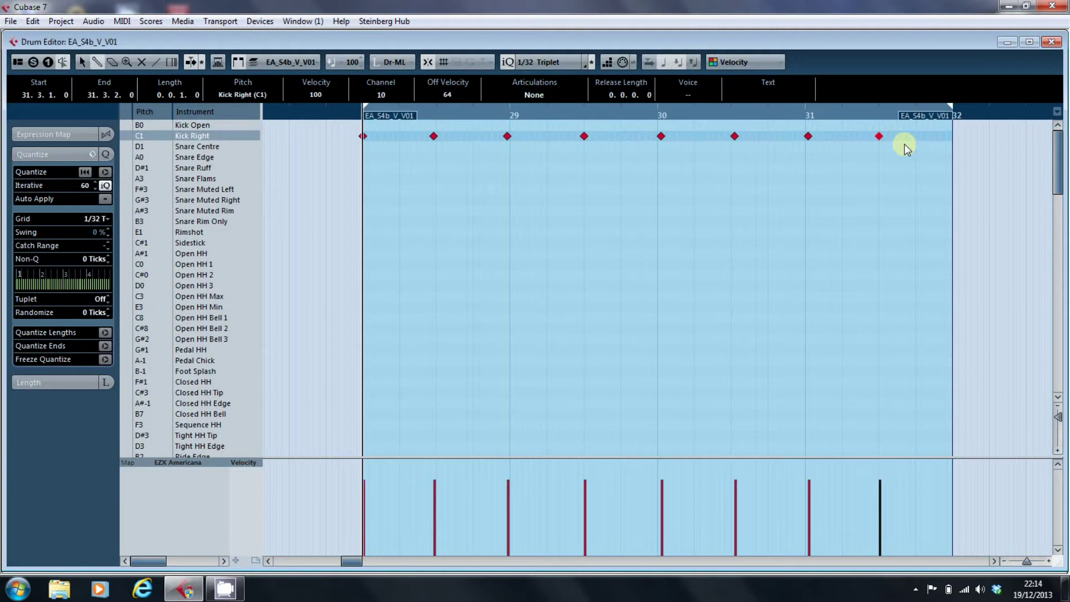
pyautogui.click(897, 136)
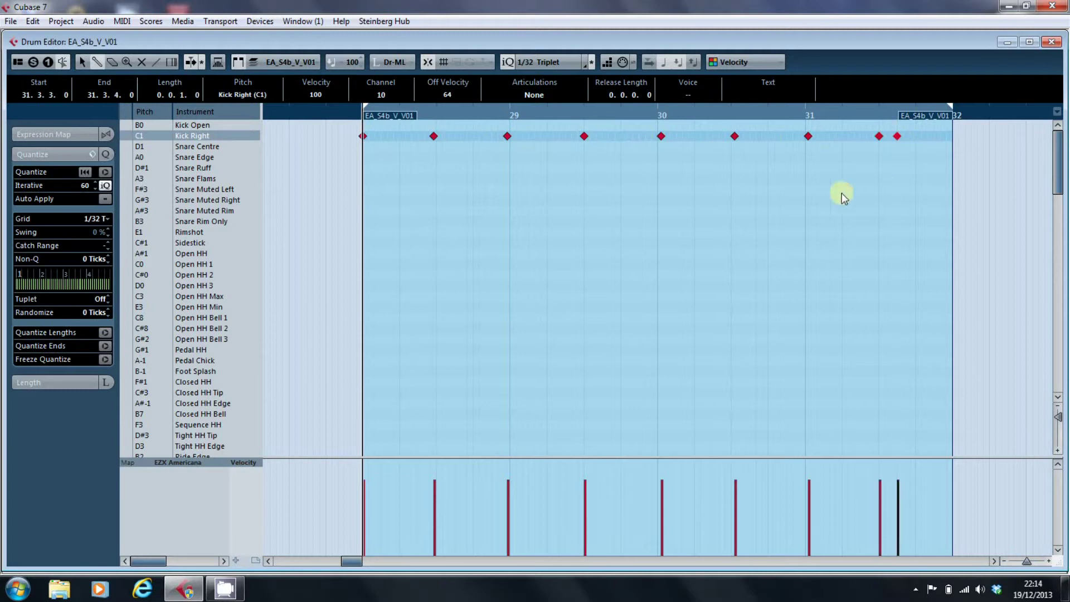
# Draw Snare Centre (D1) hits through bars 28–31, ending in rapid snare hits just before bar 32.
pyautogui.click(399, 147)
pyautogui.click(476, 147)
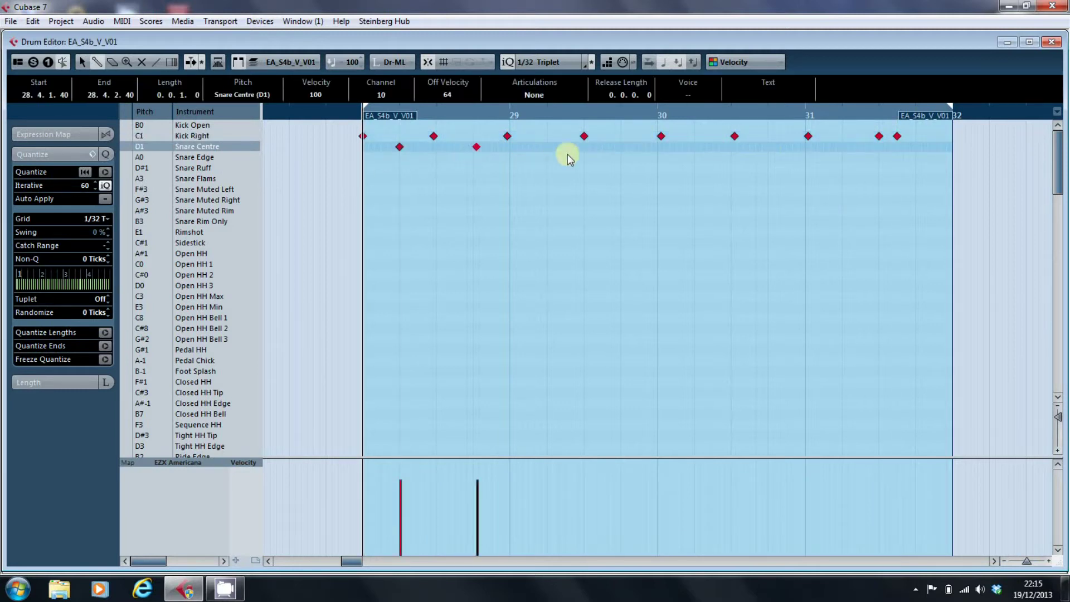
pyautogui.click(547, 146)
pyautogui.click(624, 147)
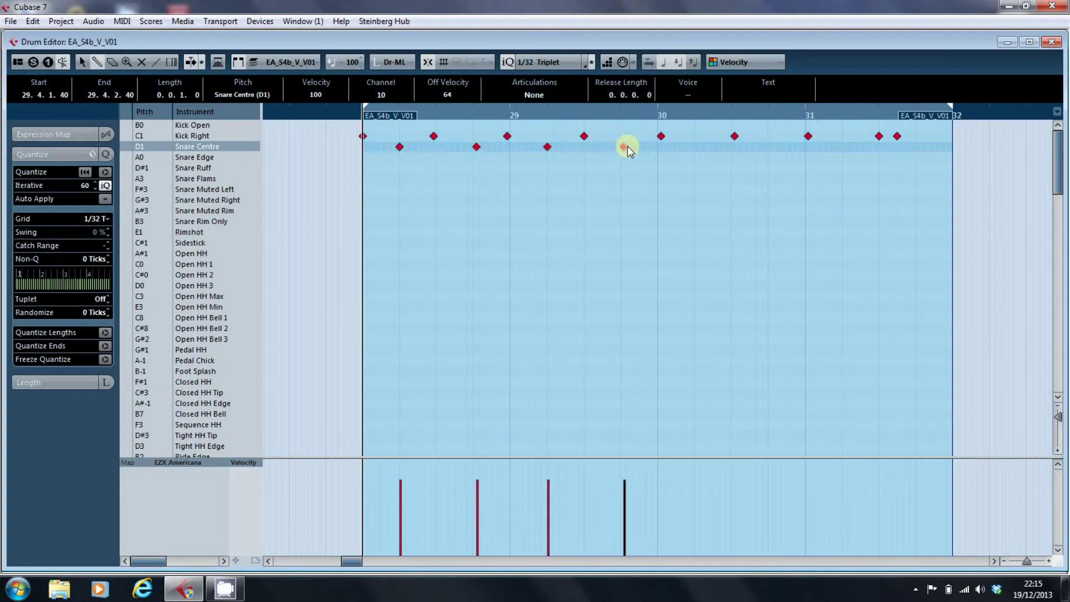
pyautogui.click(694, 147)
pyautogui.click(768, 147)
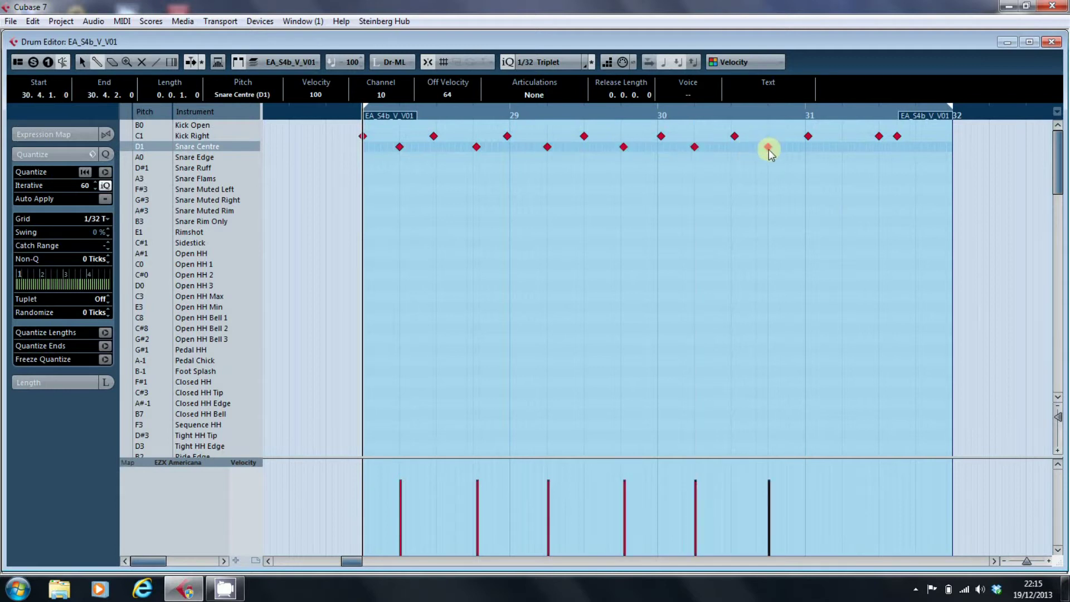
pyautogui.click(845, 147)
pyautogui.click(915, 147)
pyautogui.click(934, 147)
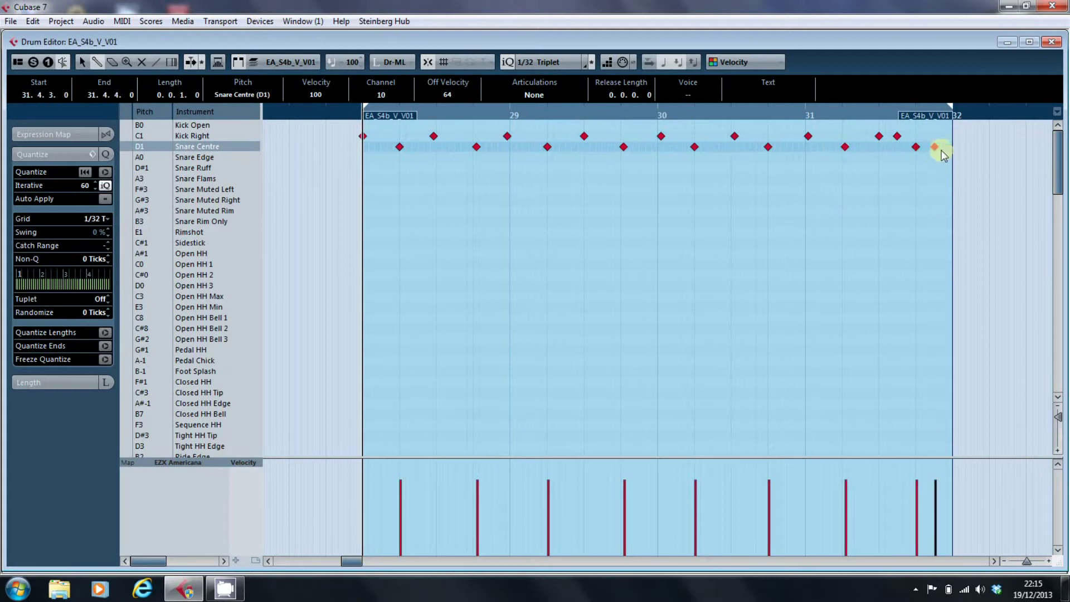
pyautogui.click(941, 147)
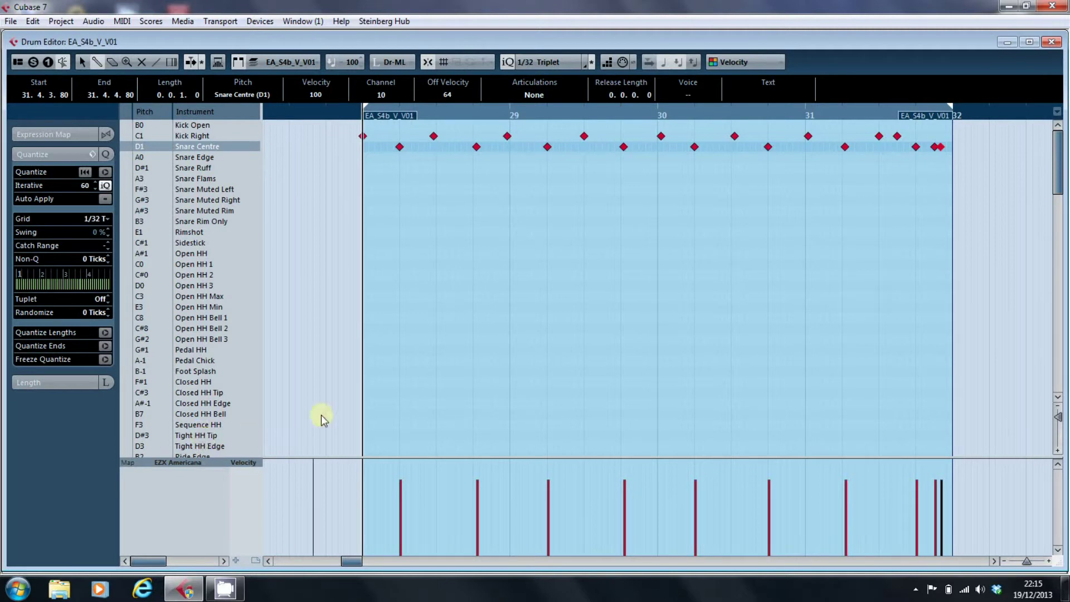
# With a 1/16 grid, line-draw Closed HH Tip (C#3) hits across the part and erase the final extra note.
pyautogui.rightClick(404, 377)
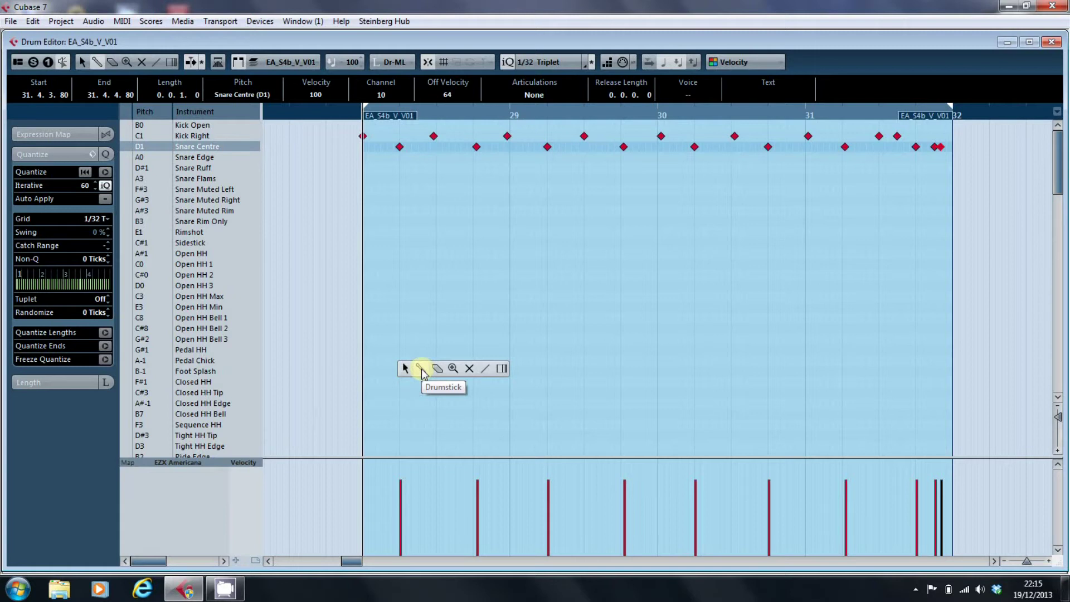
pyautogui.click(507, 376)
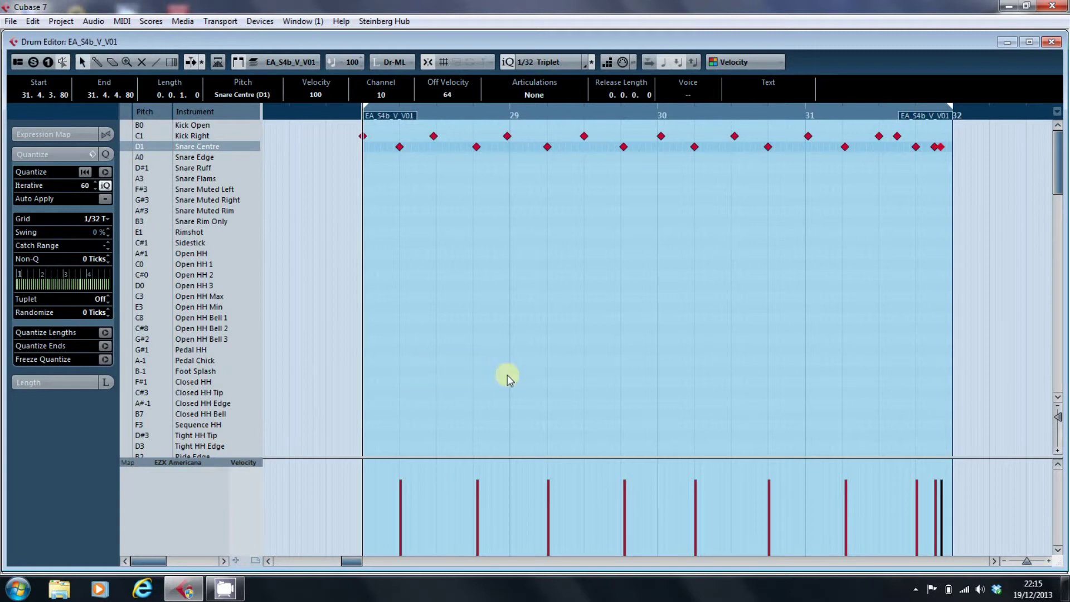
pyautogui.rightClick(507, 378)
pyautogui.click(521, 377)
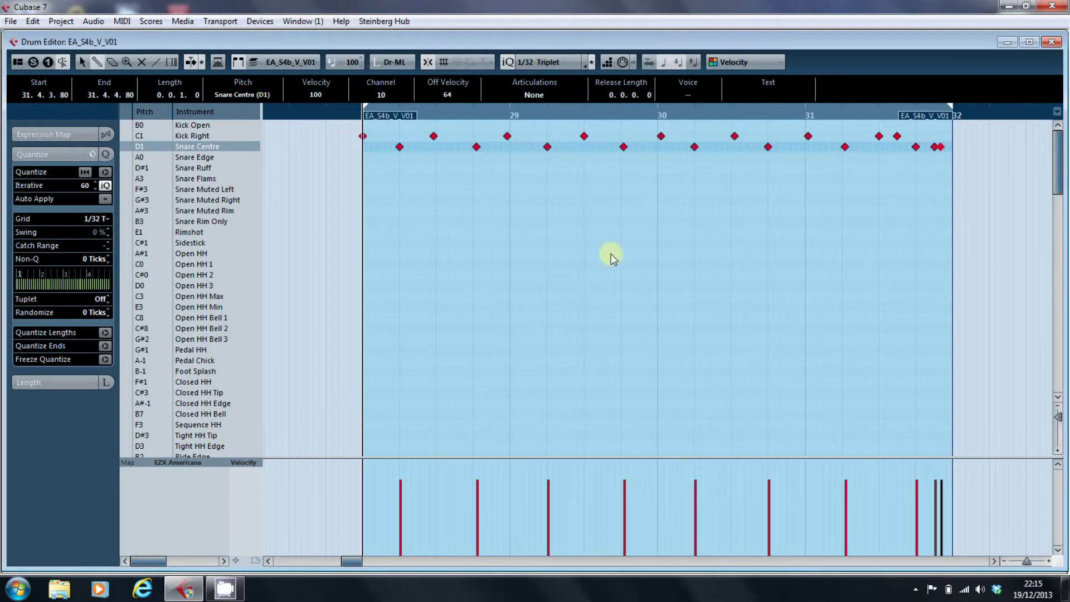
pyautogui.click(537, 62)
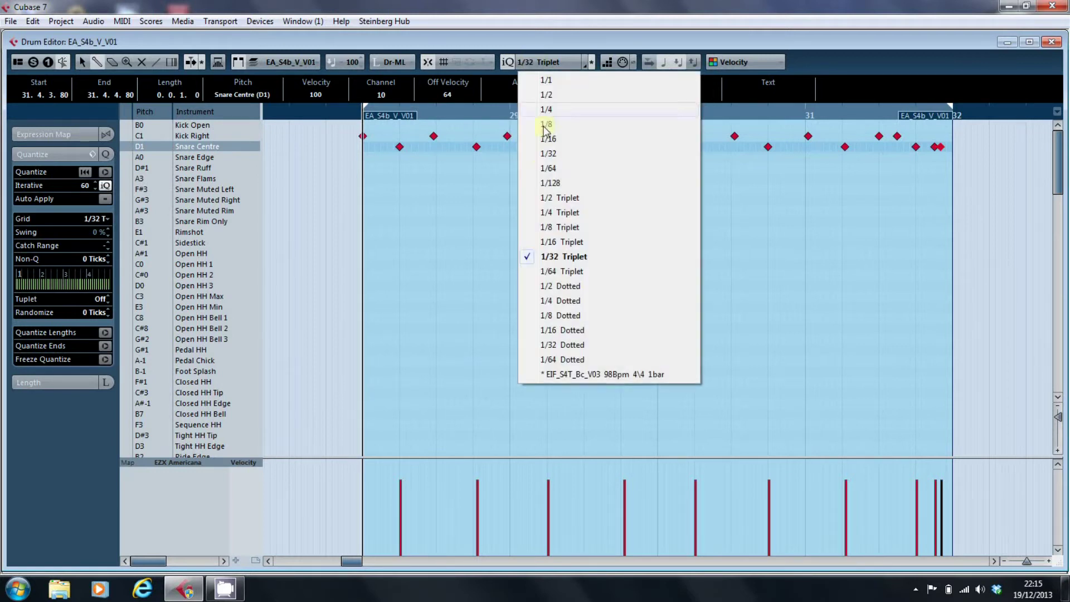
pyautogui.click(547, 139)
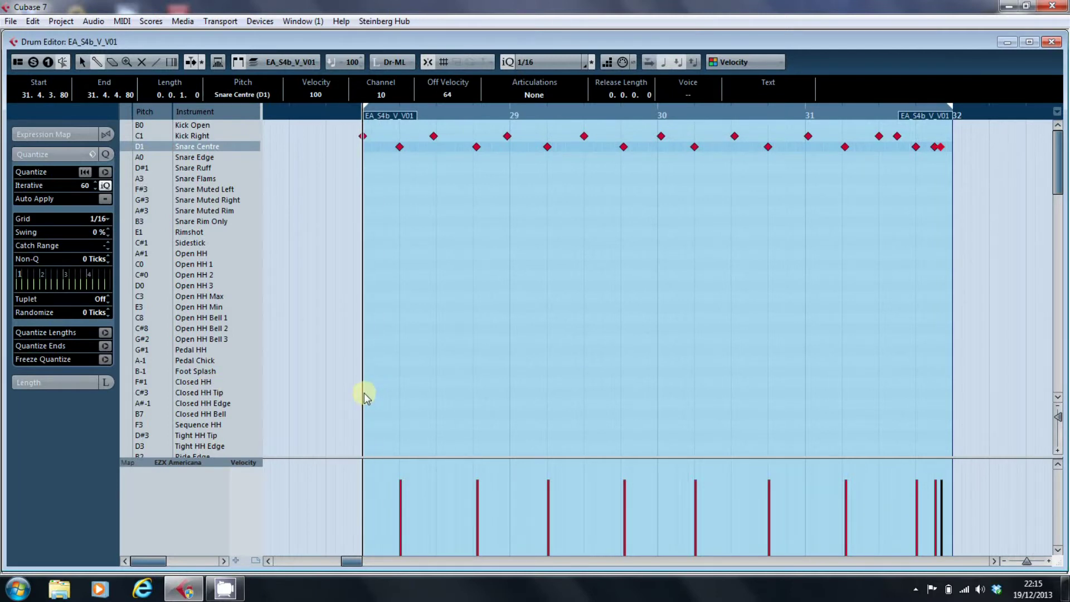
pyautogui.moveTo(363, 392); pyautogui.dragTo(944, 391)
pyautogui.rightClick(853, 321)
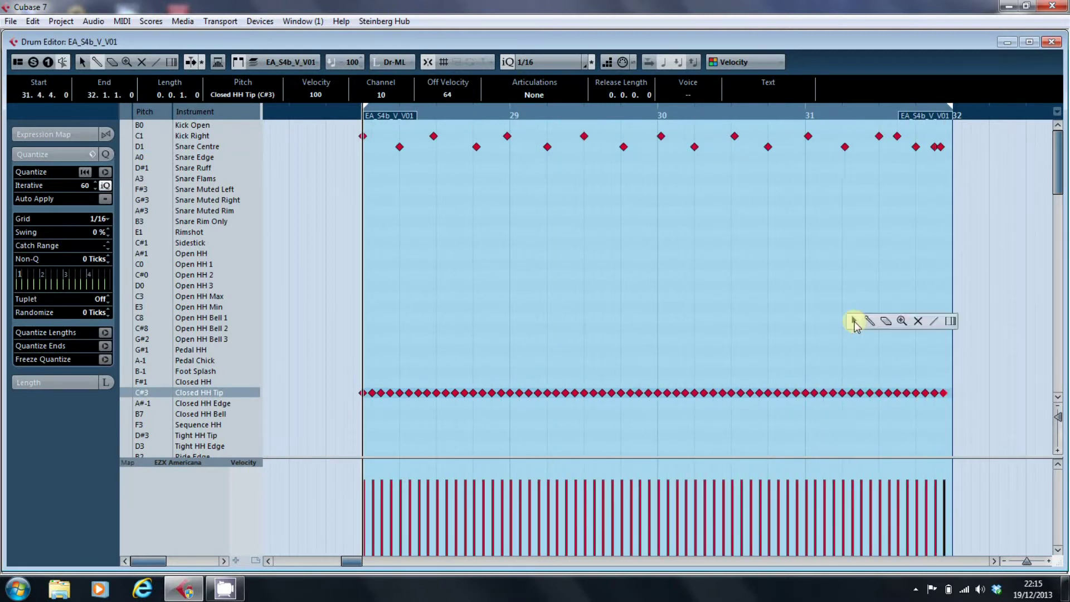
pyautogui.click(885, 318)
pyautogui.click(941, 393)
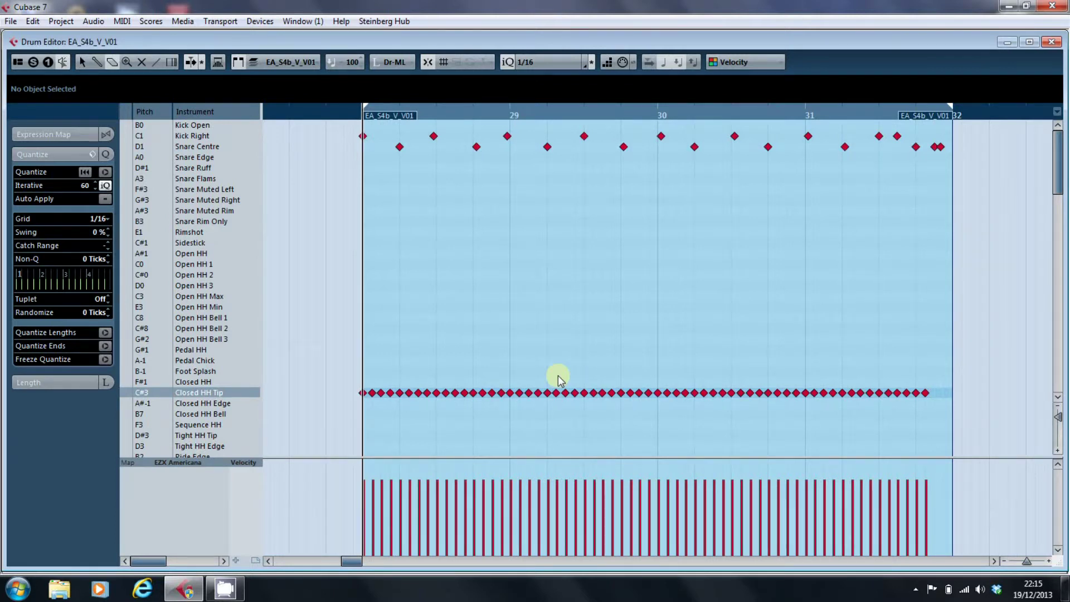
# Close the Drum Editor, clear the locators, and play from bar 26 to hear the fill.
pyautogui.press('Escape')
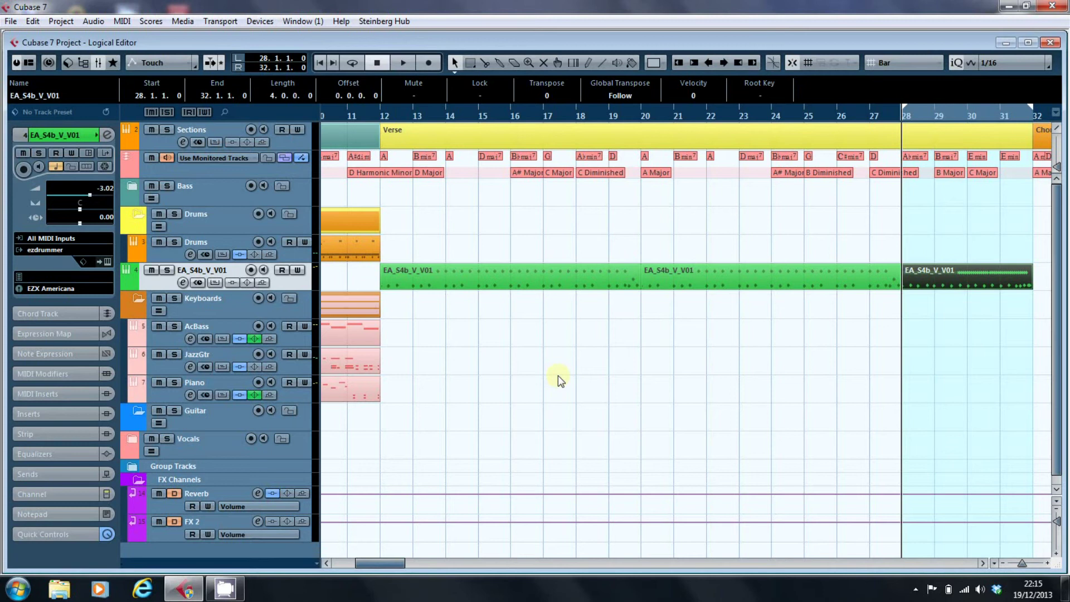
pyautogui.keyDown('alt'); pyautogui.click(900, 105); pyautogui.keyUp('alt')
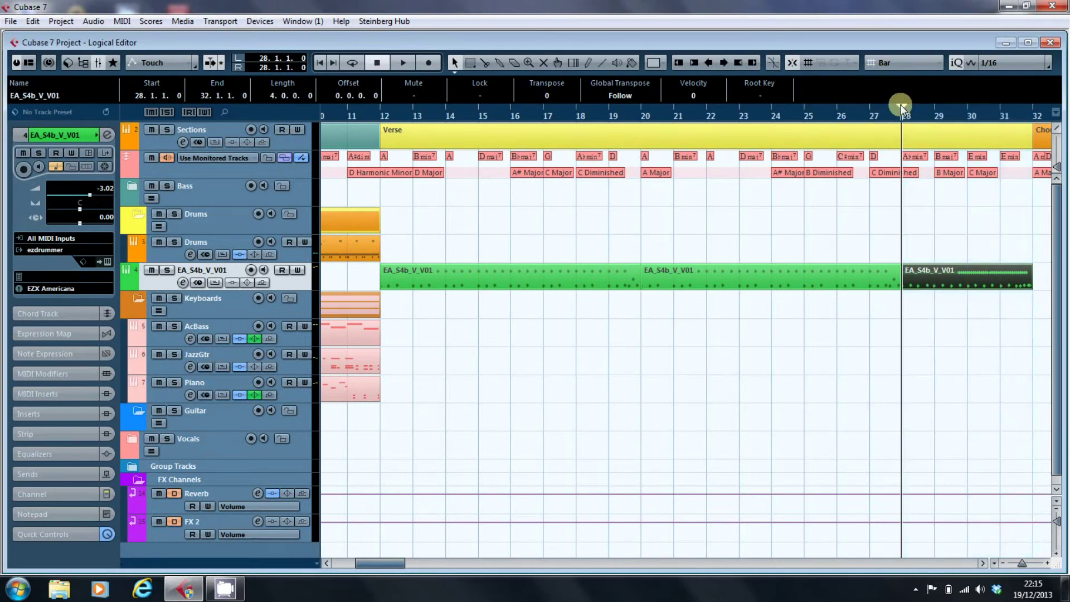
pyautogui.click(843, 112)
pyautogui.press('space')
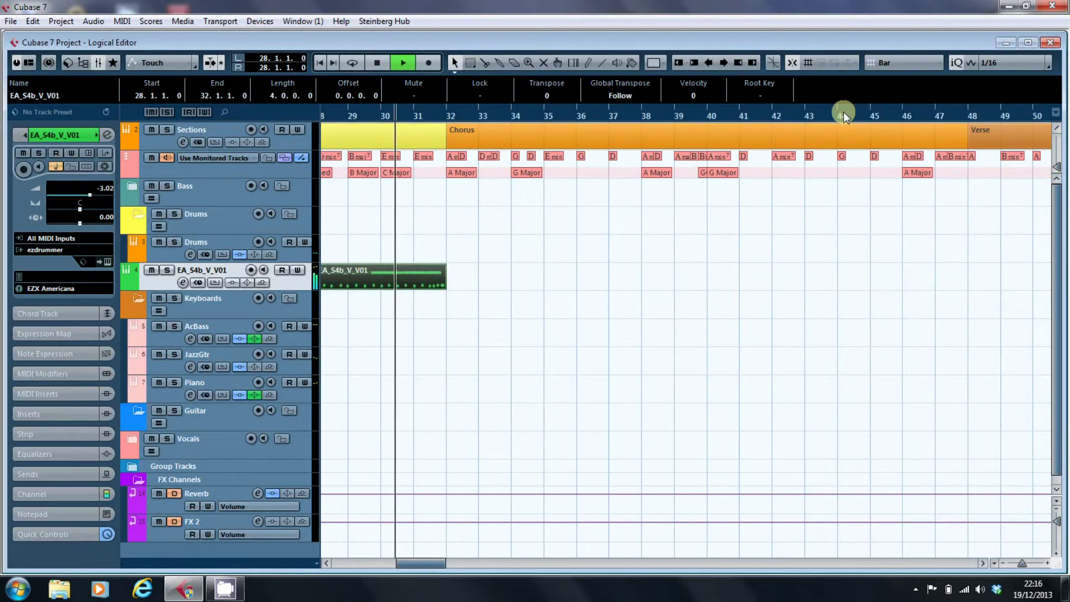
pyautogui.press('space')
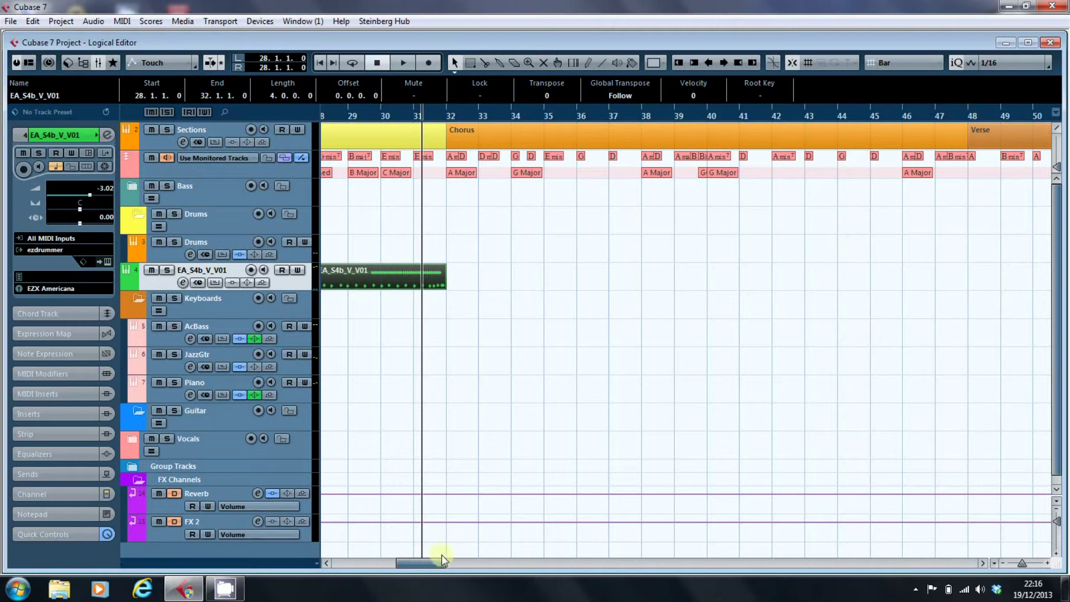
pyautogui.moveTo(439, 563); pyautogui.dragTo(415, 569)
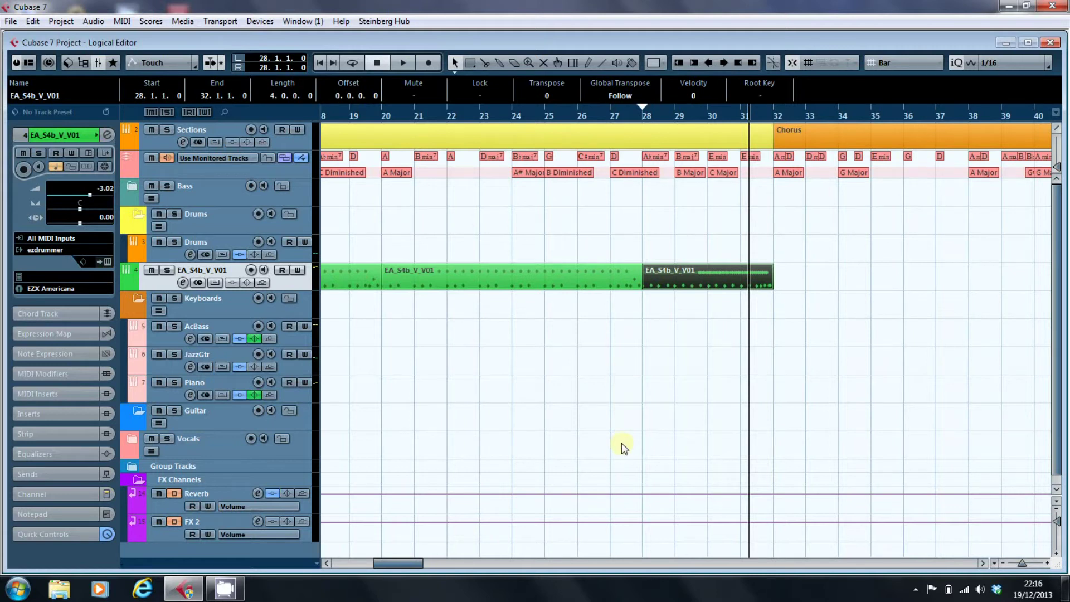
pyautogui.click(577, 114)
# Open the original part, zoom out to bars 18–34, select its Tight HH Tip notes to read velocities, then close.
pyautogui.doubleClick(600, 275)
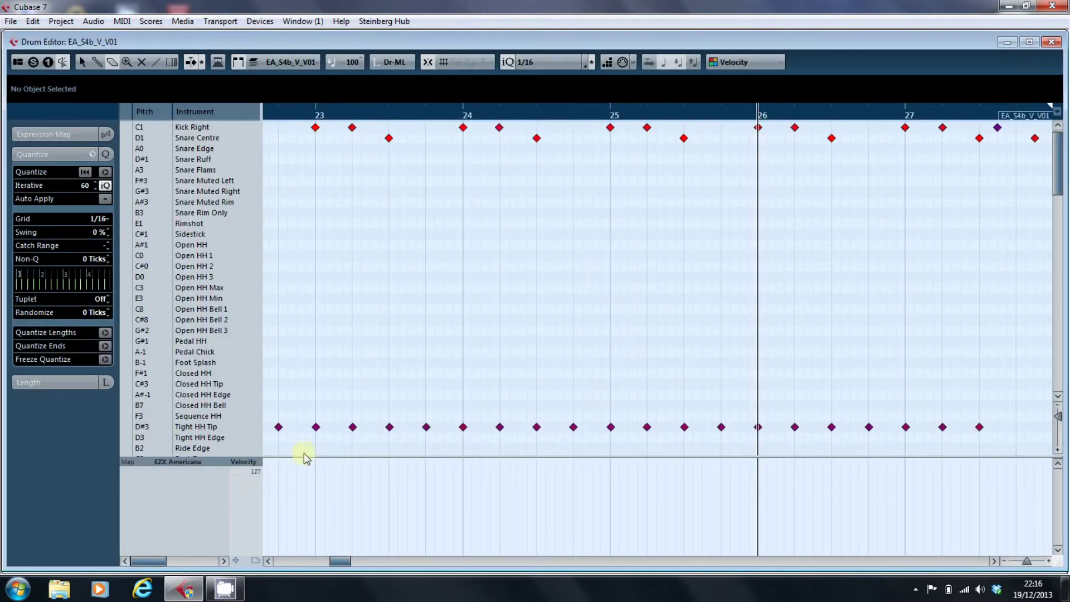
pyautogui.rightClick(303, 387)
pyautogui.click(303, 388)
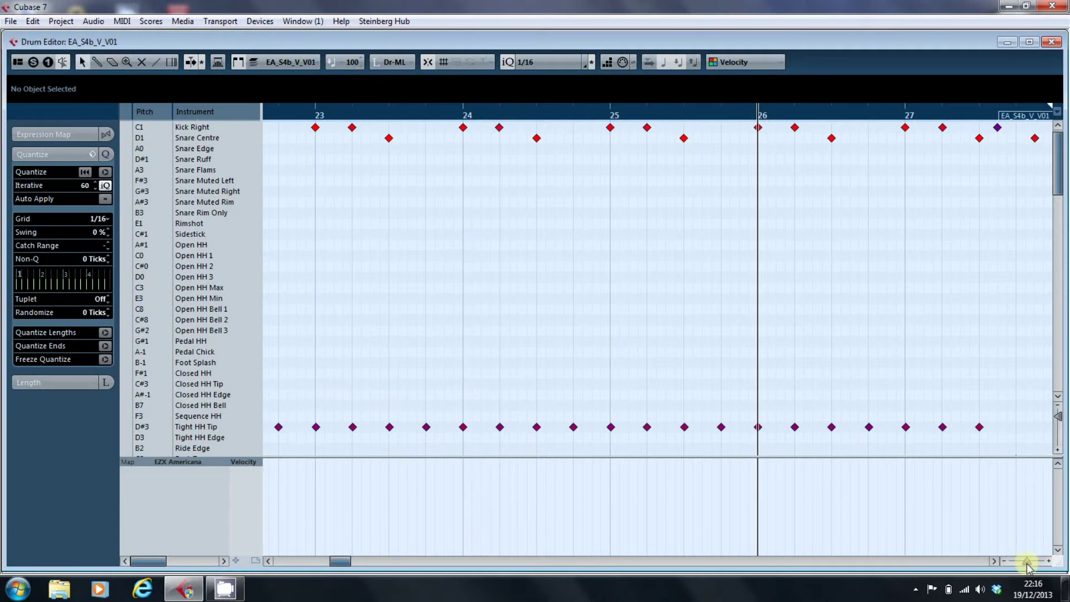
pyautogui.moveTo(1028, 566); pyautogui.dragTo(1023, 563)
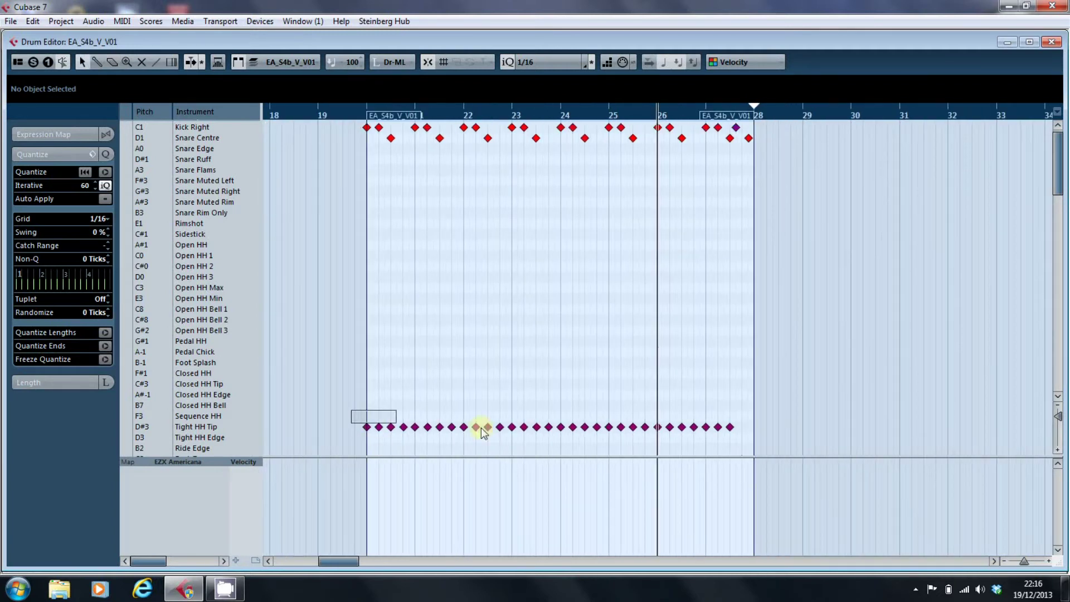
pyautogui.moveTo(482, 433); pyautogui.dragTo(741, 438)
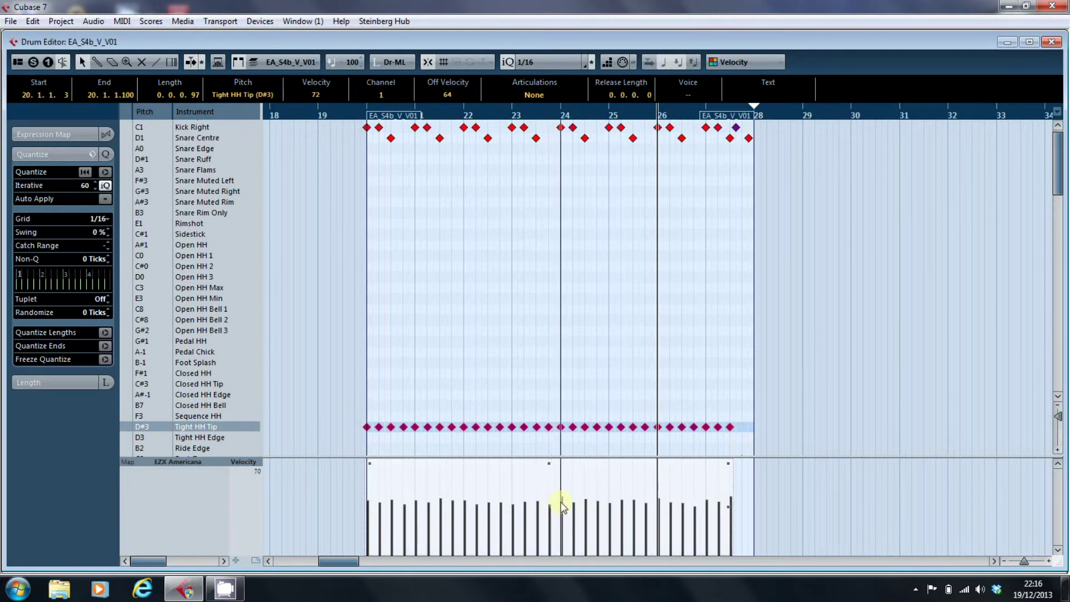
pyautogui.press('Return')
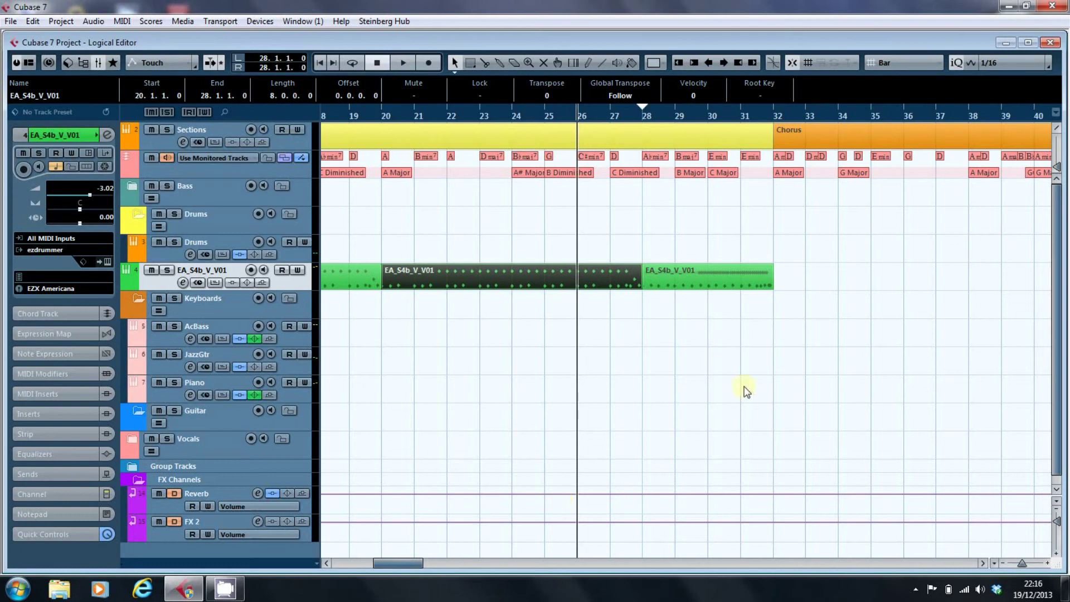
# Select the fill part and load the random velocity (60 to 100) preset in the Logical Editor.
pyautogui.rightClick(788, 347)
pyautogui.click(722, 285)
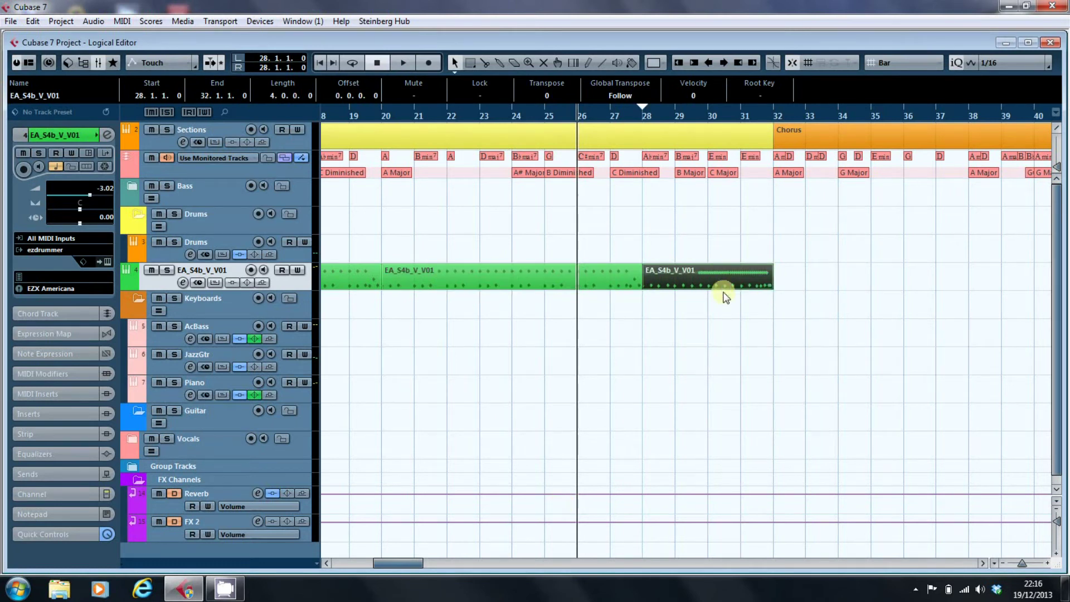
pyautogui.click(122, 22)
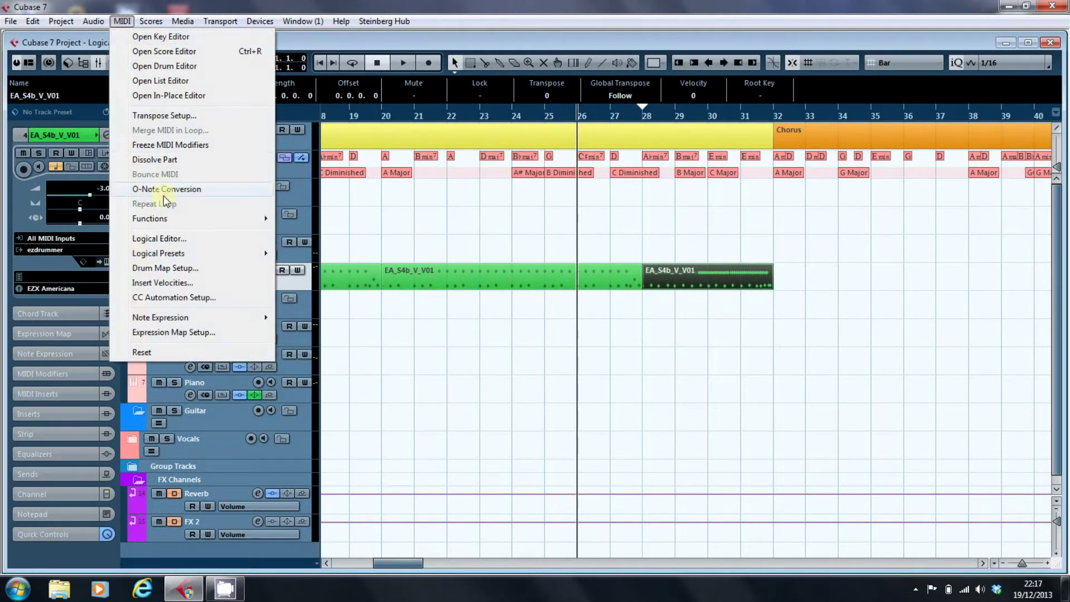
pyautogui.click(167, 238)
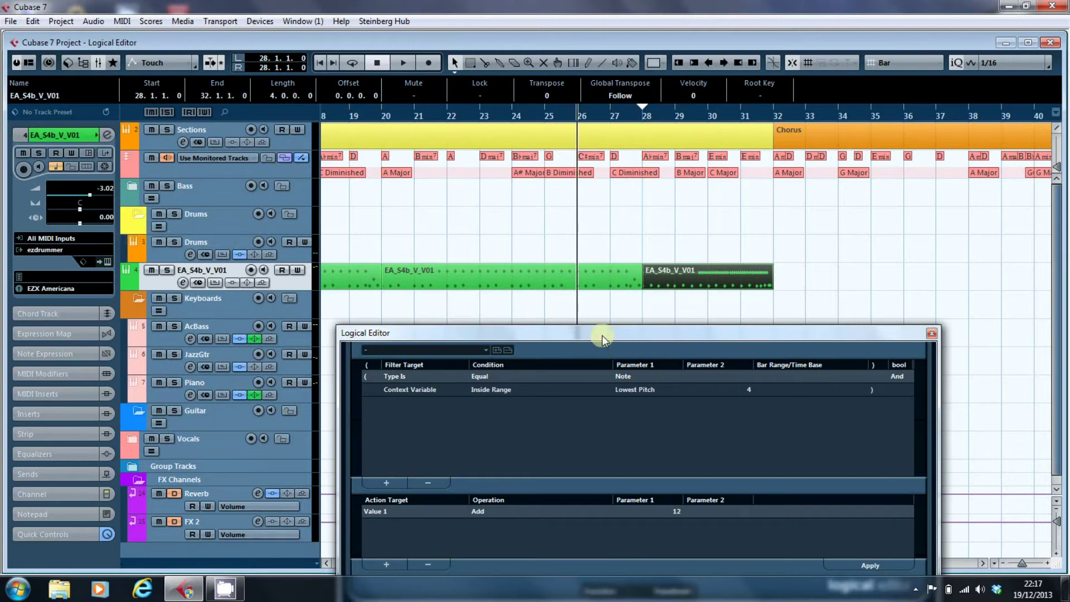
pyautogui.moveTo(609, 333); pyautogui.dragTo(540, 127)
pyautogui.click(342, 144)
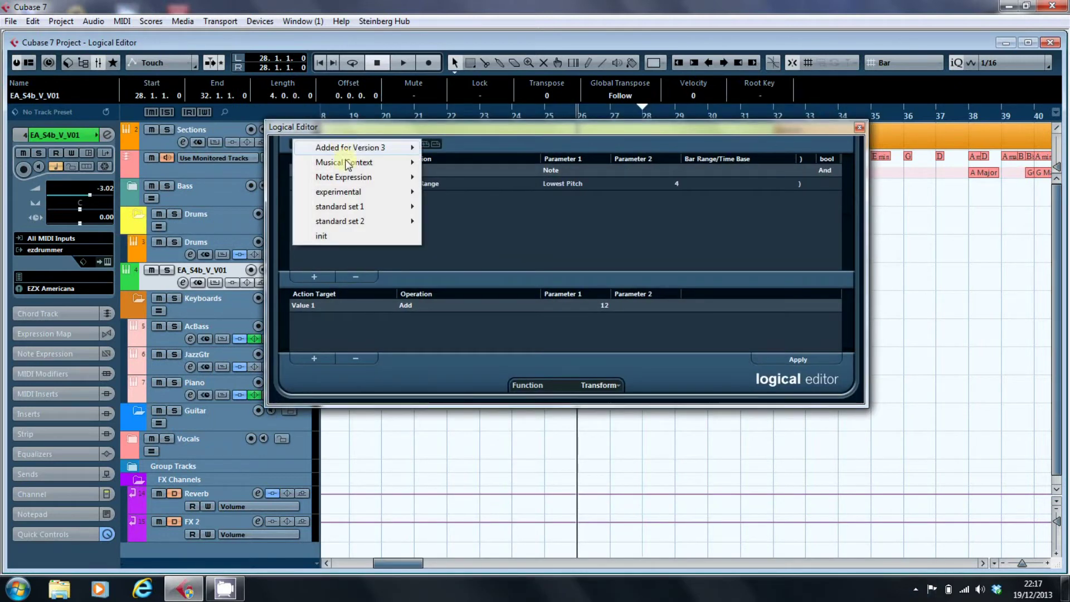
pyautogui.moveTo(353, 220)
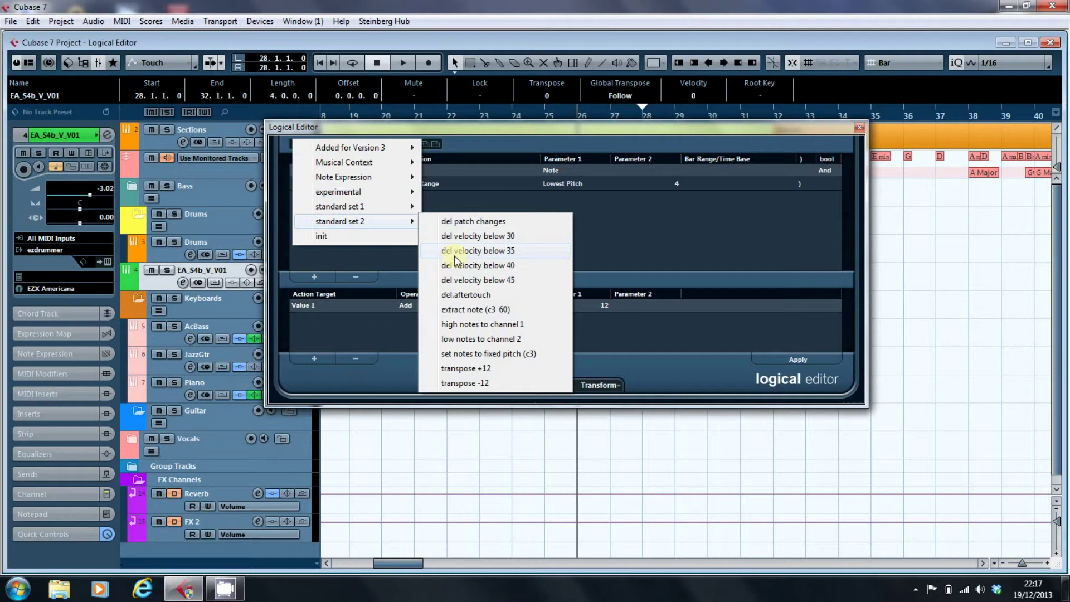
pyautogui.moveTo(390, 206)
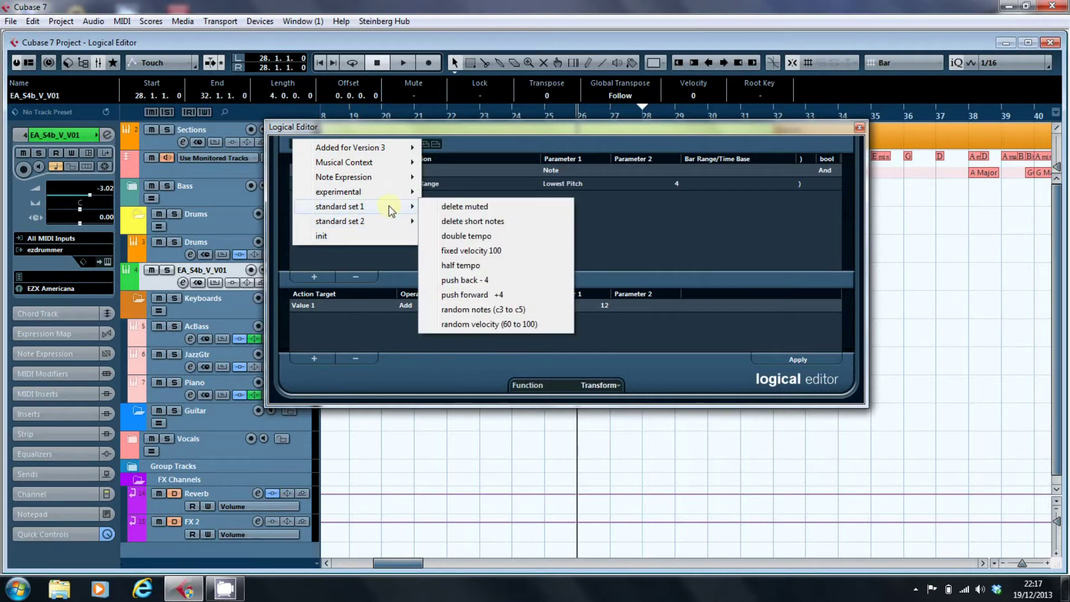
pyautogui.click(489, 323)
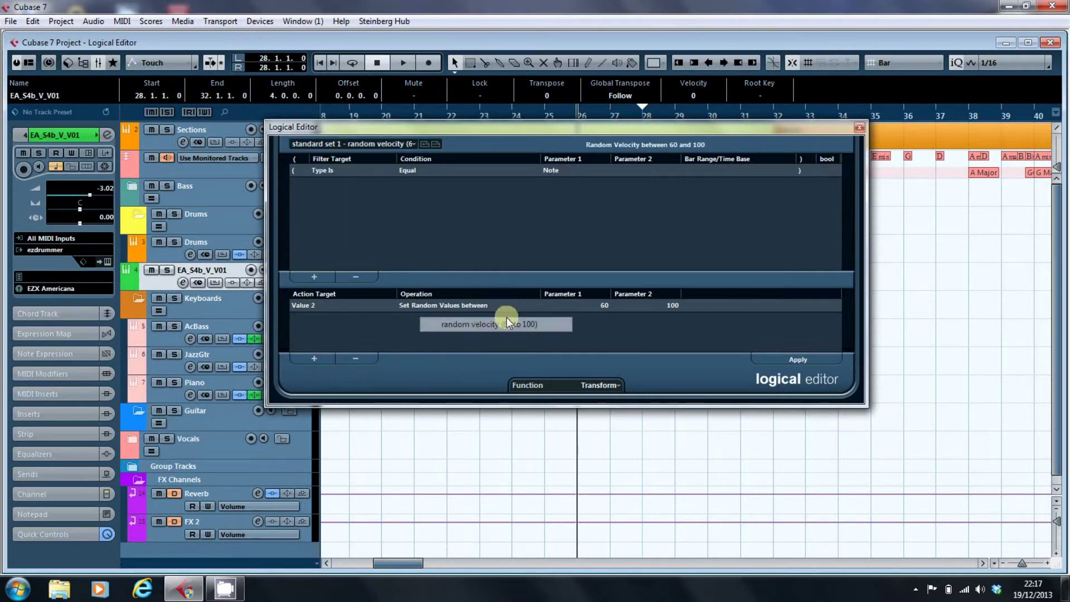
# Change the Logical Editor filter to note pitch (Value 1) Equal C#3, with the fill open.
pyautogui.click(328, 173)
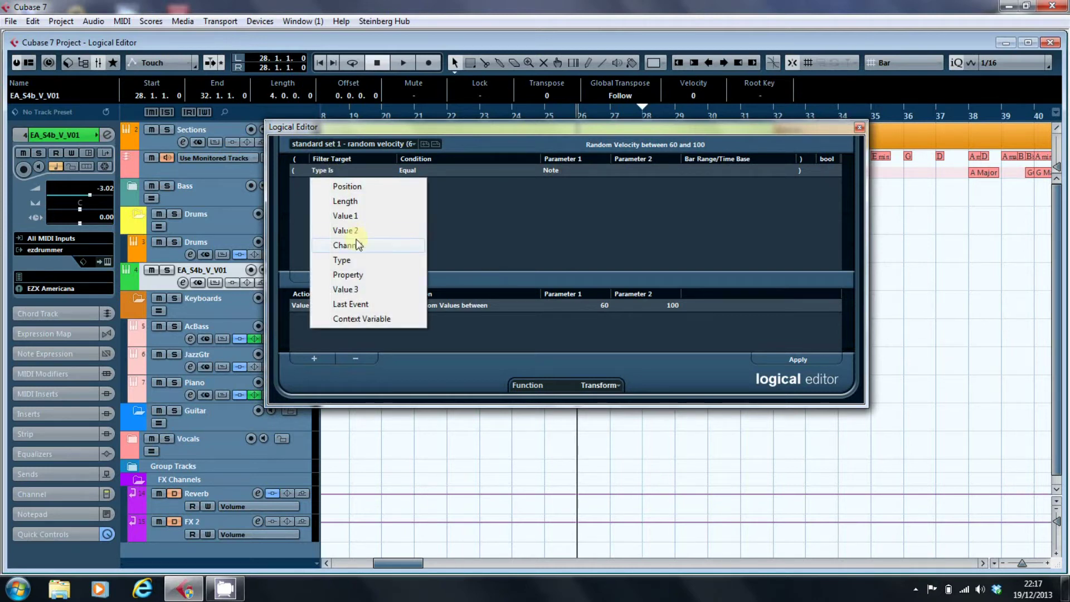
pyautogui.click(355, 216)
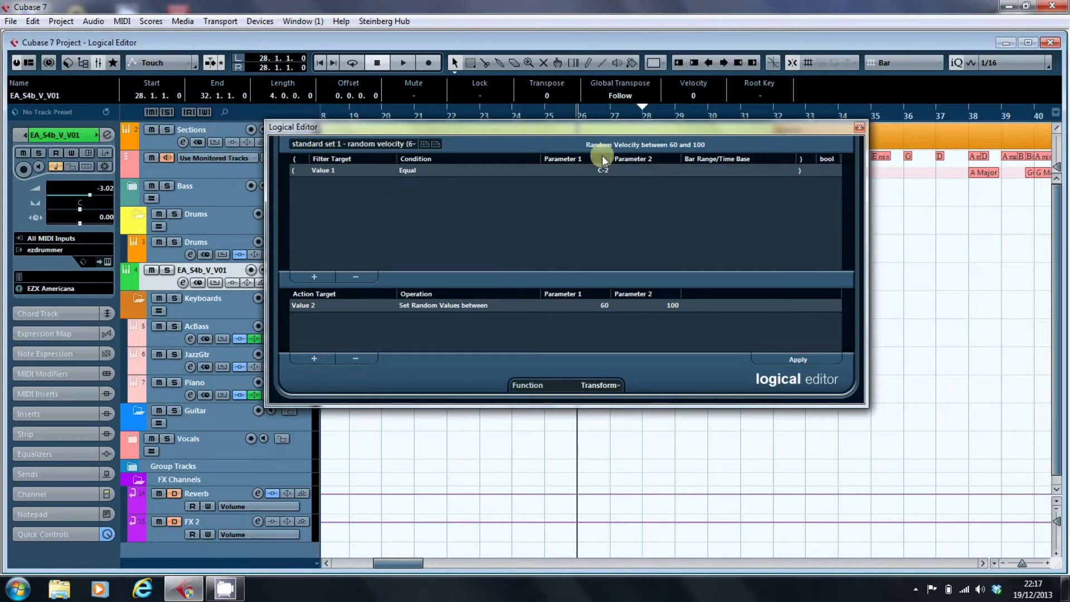
pyautogui.moveTo(623, 128); pyautogui.dragTo(432, 159)
pyautogui.click(739, 276)
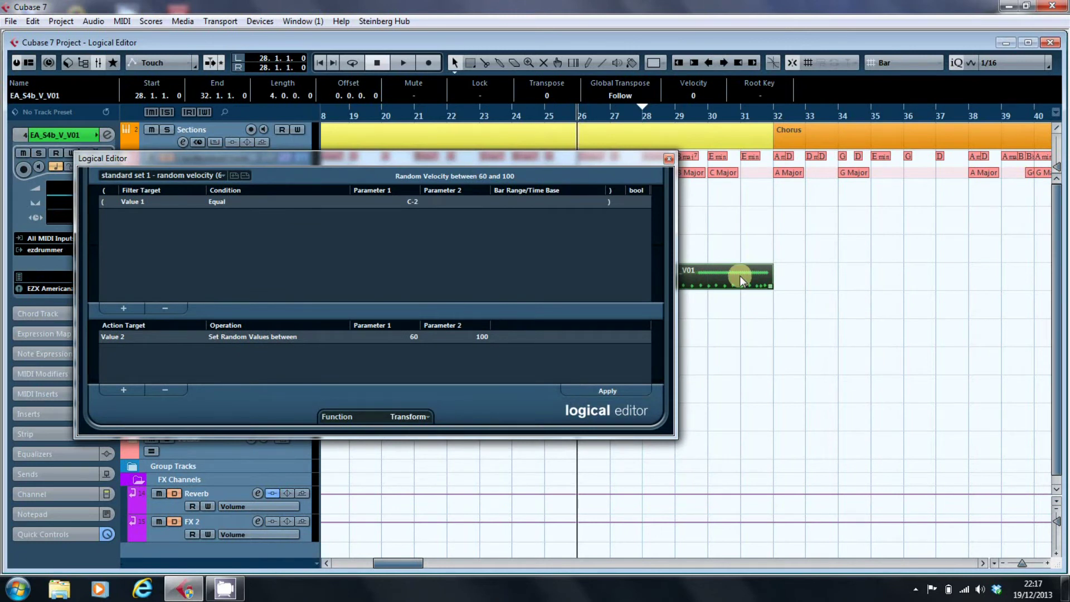
pyautogui.doubleClick(740, 275)
pyautogui.moveTo(545, 159); pyautogui.dragTo(921, 146)
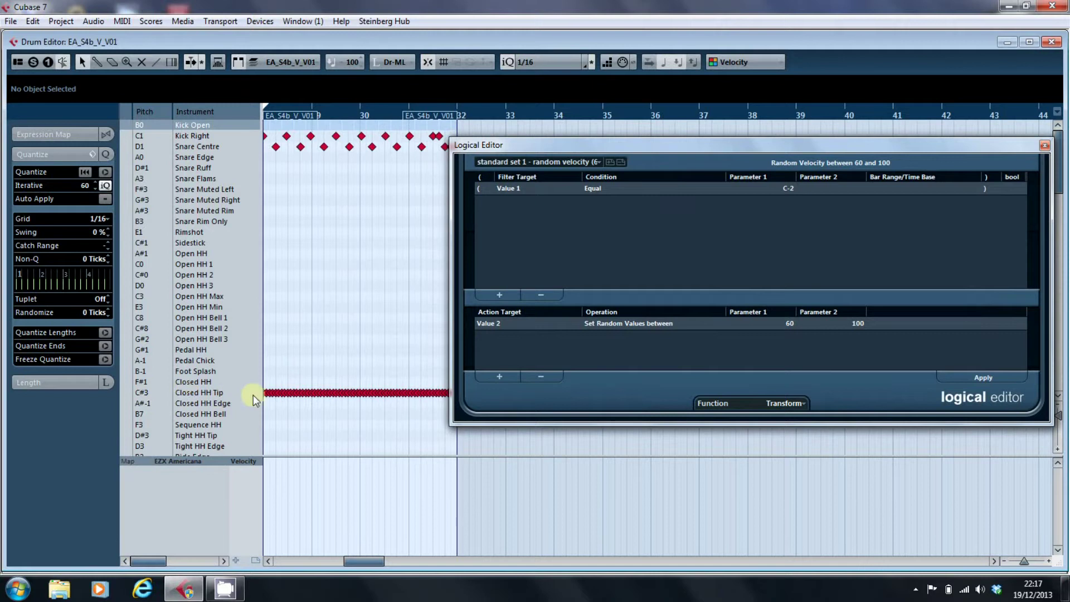
pyautogui.click(785, 188)
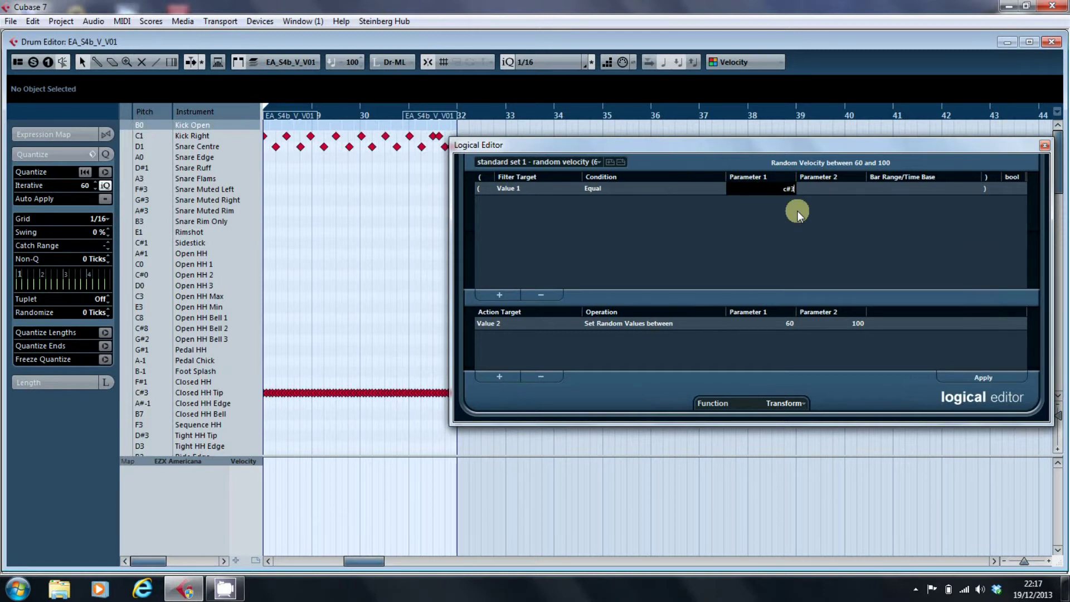
pyautogui.write('c#3')
pyautogui.press('Return')
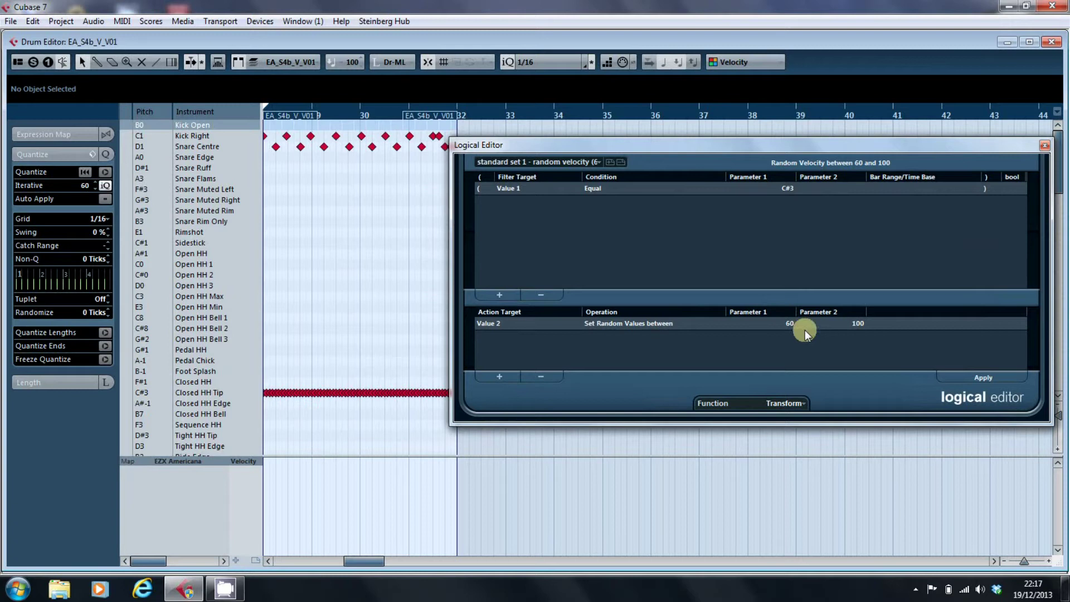
# Set the random velocity range to 67–77 and apply it to the hi-hat notes.
pyautogui.click(778, 322)
pyautogui.write('67')
pyautogui.click(848, 324)
pyautogui.write('77')
pyautogui.press('Return')
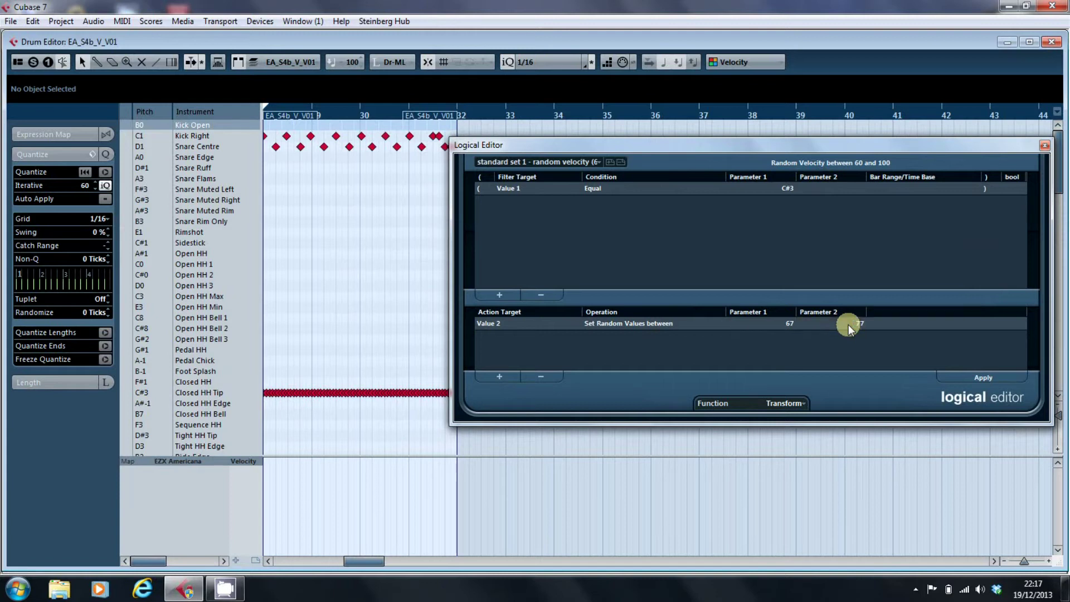
pyautogui.click(983, 378)
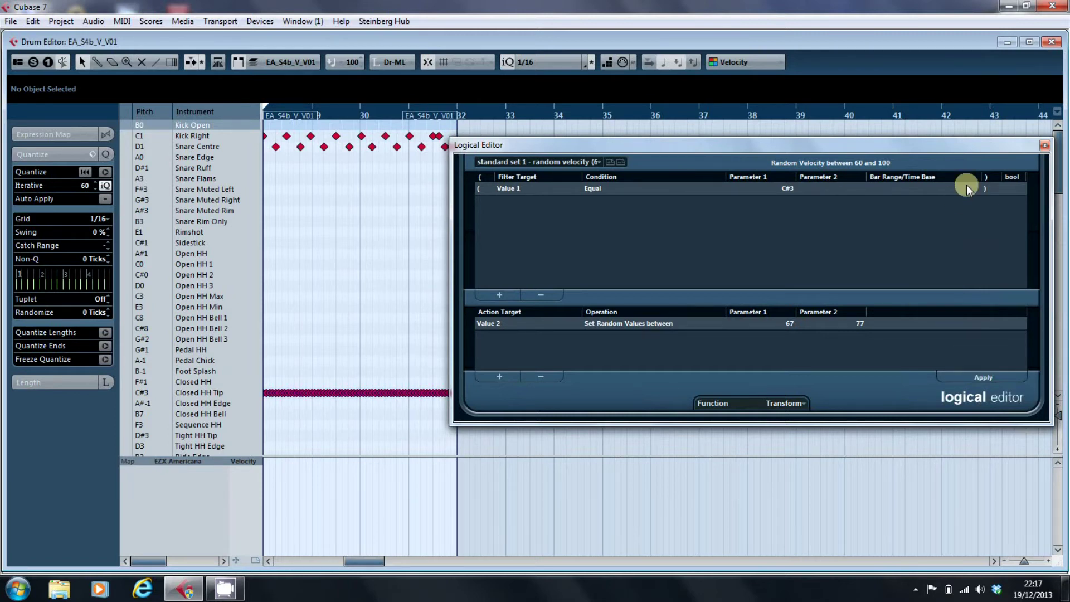
# Close the Logical Editor and select the fill's Closed HH Tip notes to confirm their varied velocities.
pyautogui.click(1043, 146)
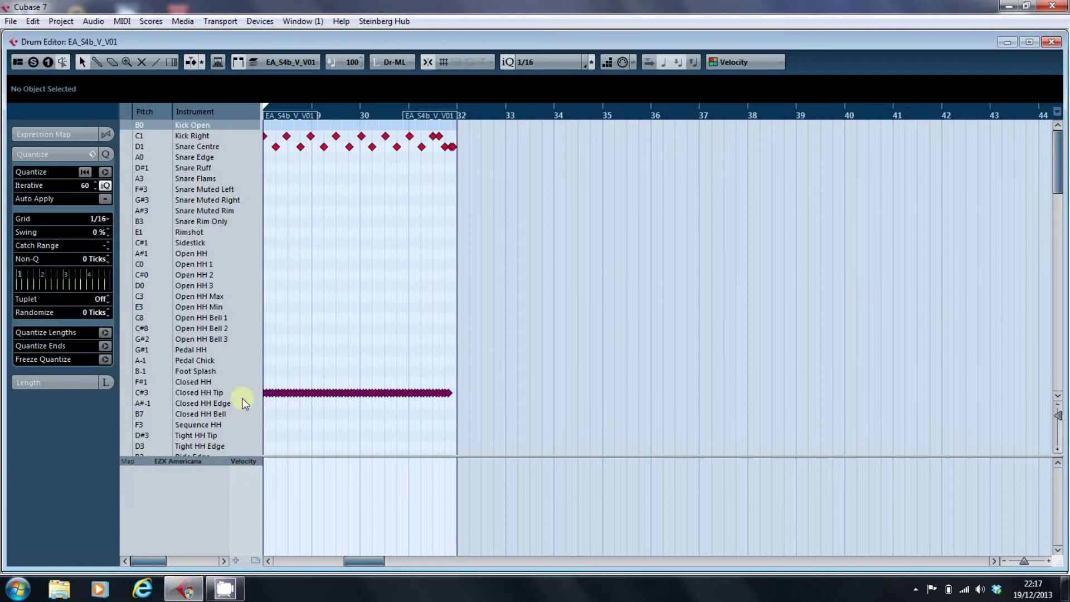
pyautogui.moveTo(477, 370); pyautogui.dragTo(258, 422)
pyautogui.moveTo(346, 462)
pyautogui.mouseDown()
pyautogui.moveTo(394, 533)
pyautogui.moveTo(375, 515)
pyautogui.moveTo(430, 501)
pyautogui.moveTo(547, 512)
pyautogui.mouseUp()
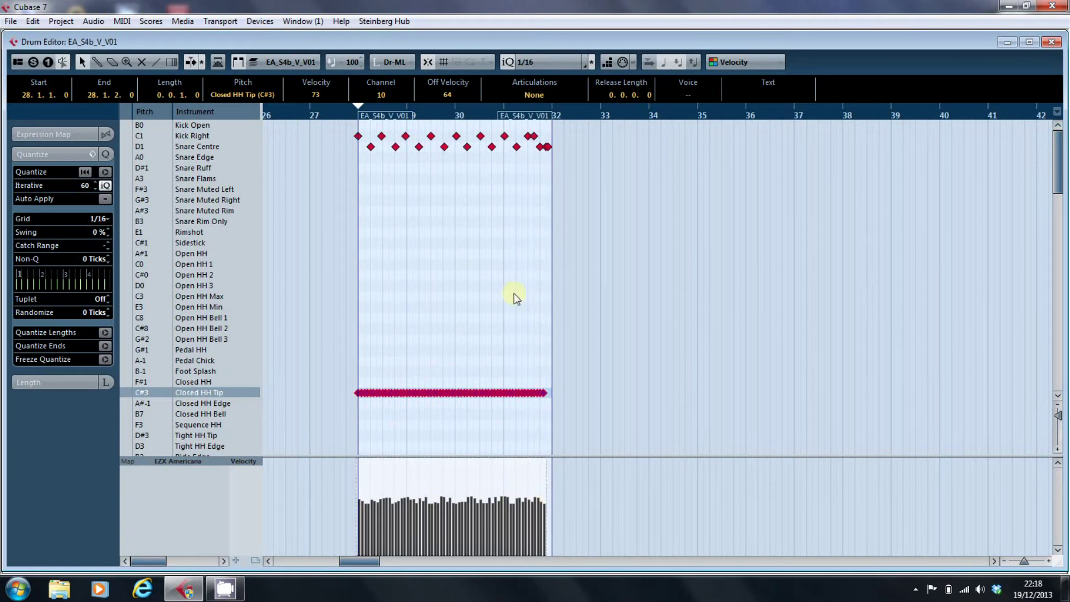
pyautogui.press('Escape')
# Open the original part, select its Kick Right notes to read their velocities, then close it.
pyautogui.click(566, 271)
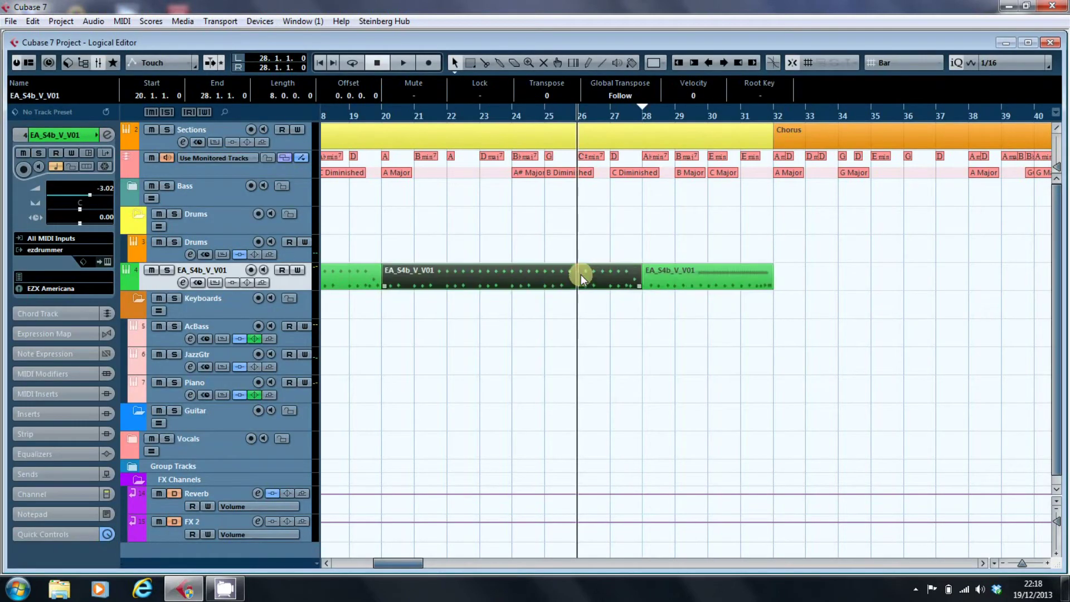
pyautogui.doubleClick(599, 274)
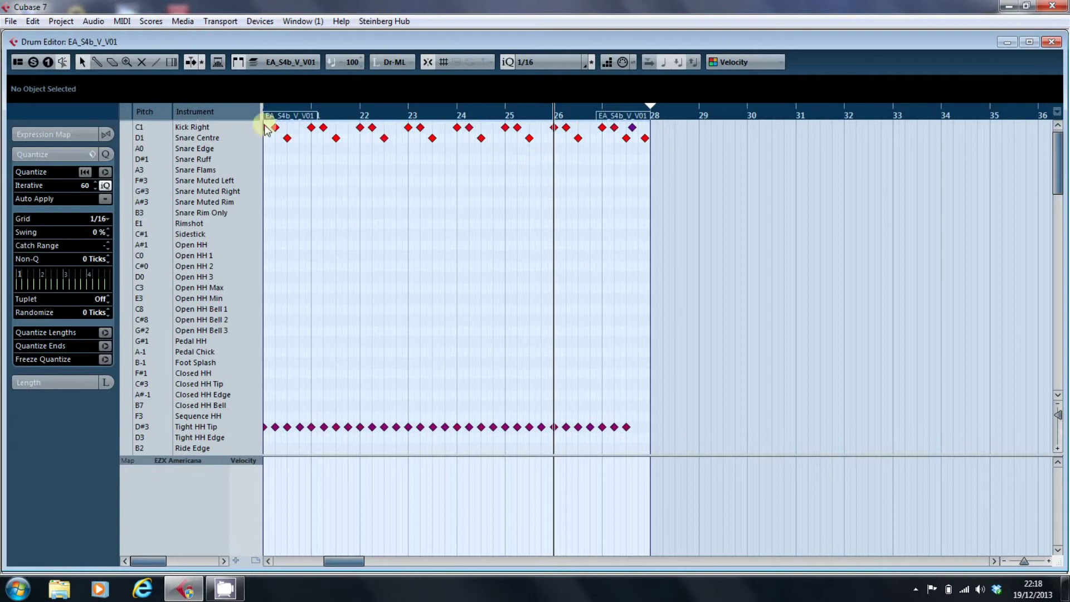
pyautogui.moveTo(481, 128); pyautogui.dragTo(257, 133)
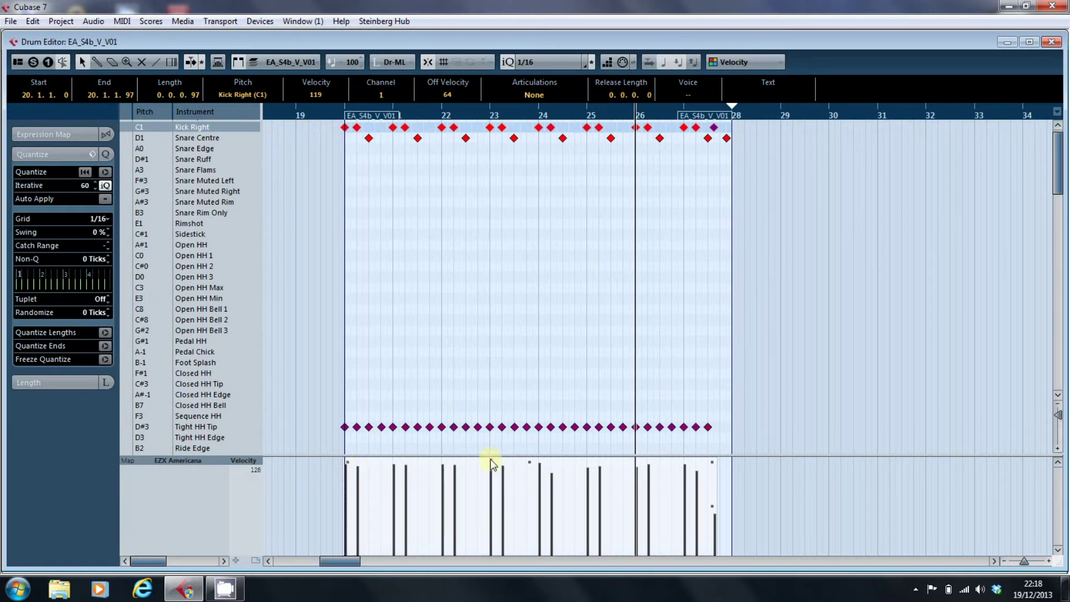
pyautogui.moveTo(490, 462); pyautogui.dragTo(647, 459)
pyautogui.press('Return')
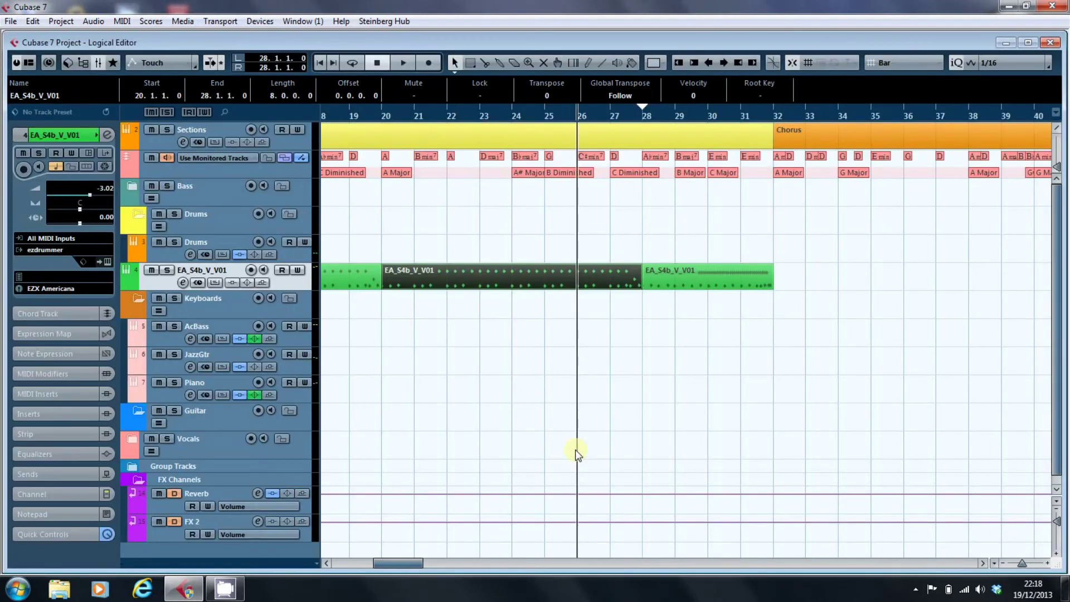
# Open the fill in the Drum Editor and set the Logical Editor pitch filter to C1.
pyautogui.doubleClick(696, 283)
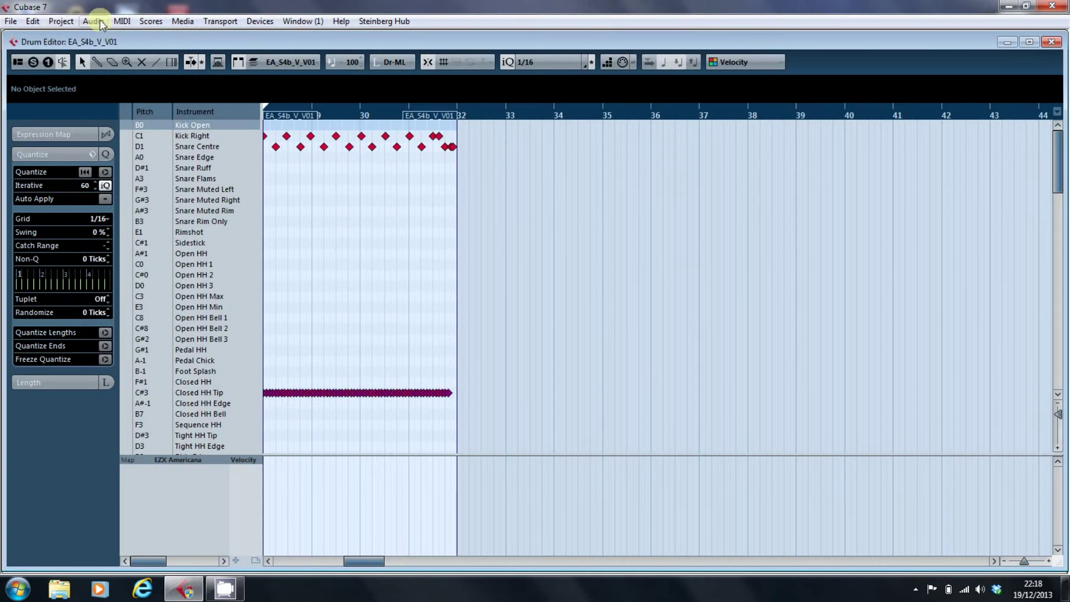
pyautogui.click(120, 23)
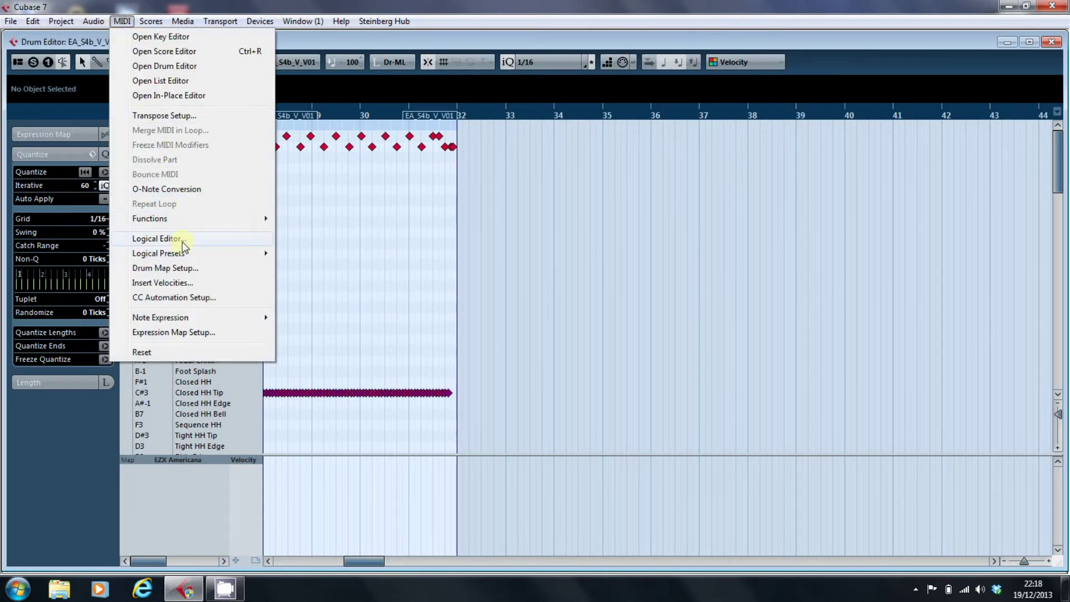
pyautogui.click(182, 240)
pyautogui.click(786, 187)
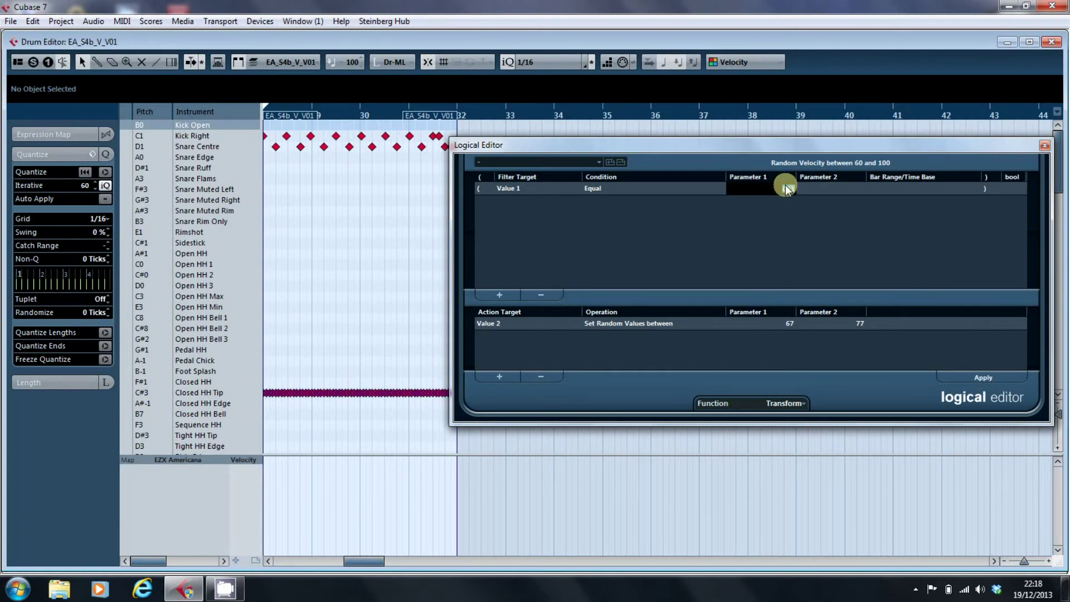
pyautogui.write('c1')
pyautogui.press('Return')
# Apply random velocities of 116–127 to the kick notes and close the Logical Editor.
pyautogui.click(781, 321)
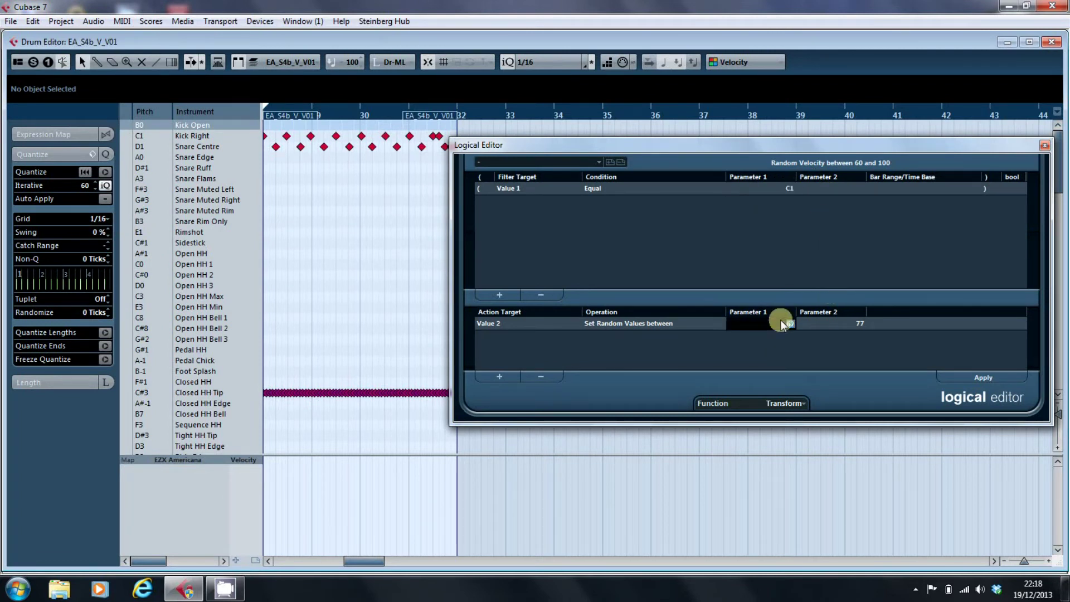
pyautogui.click(844, 323)
pyautogui.write('127')
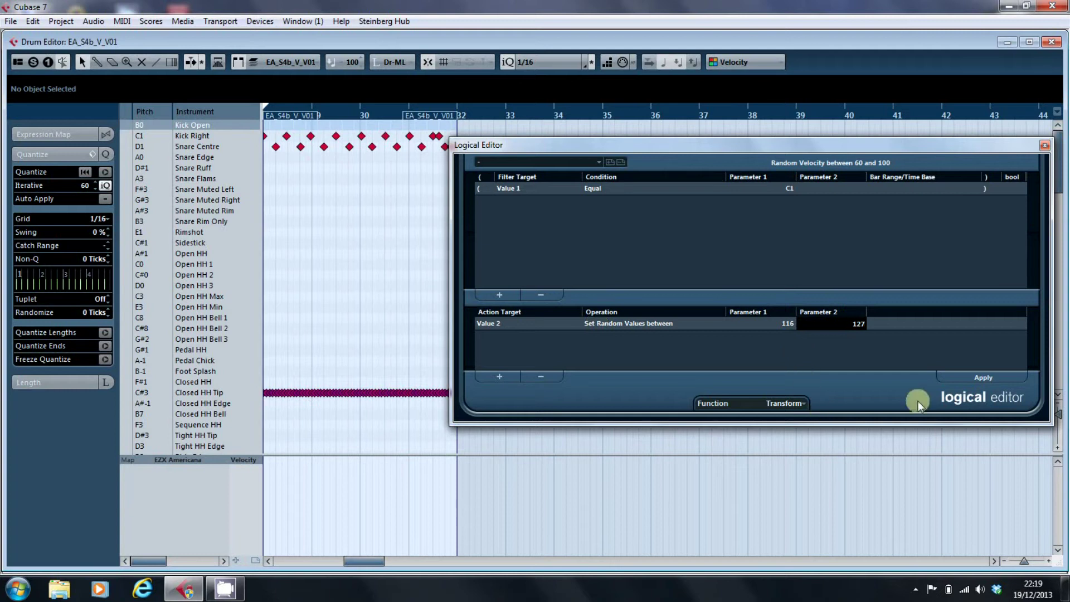
pyautogui.click(965, 382)
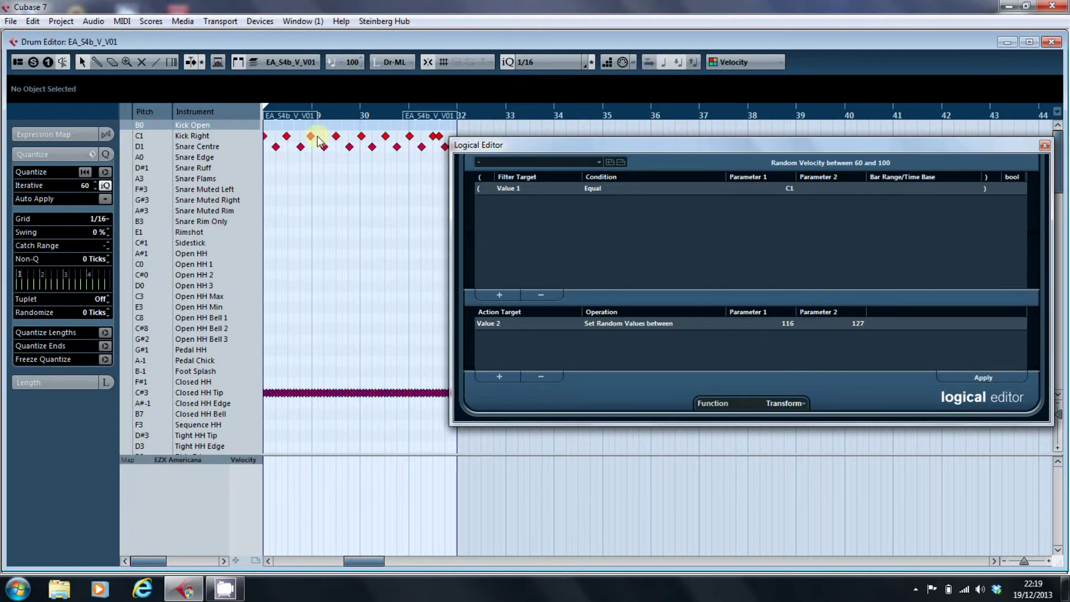
pyautogui.click(1045, 146)
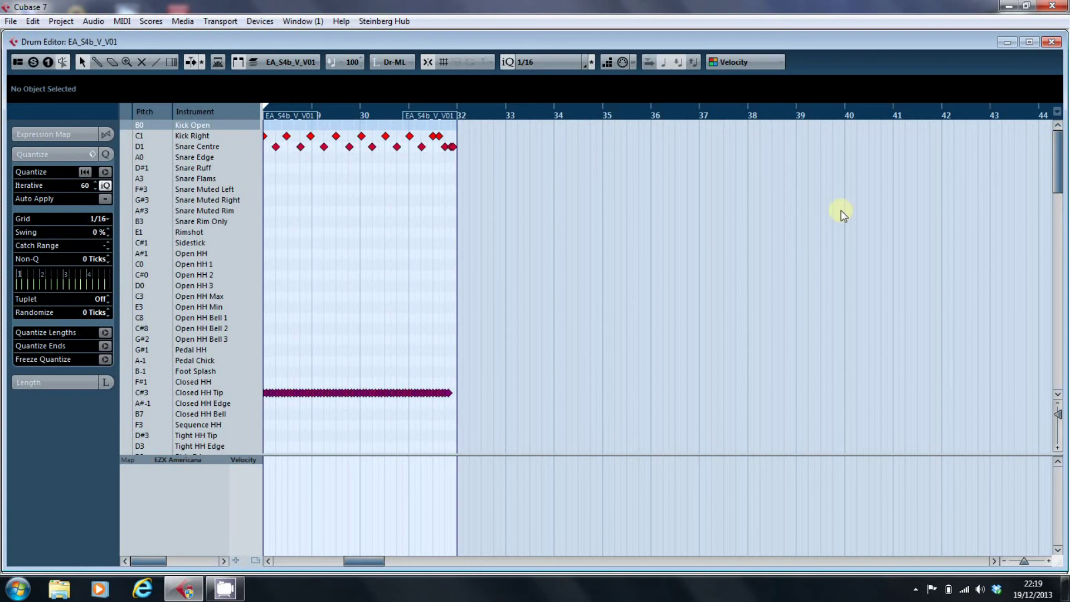
# Open the original part, select all its Snare Centre notes to read their velocities, then close the editor.
pyautogui.hotkey('ctrl', 'w')
pyautogui.click(594, 280)
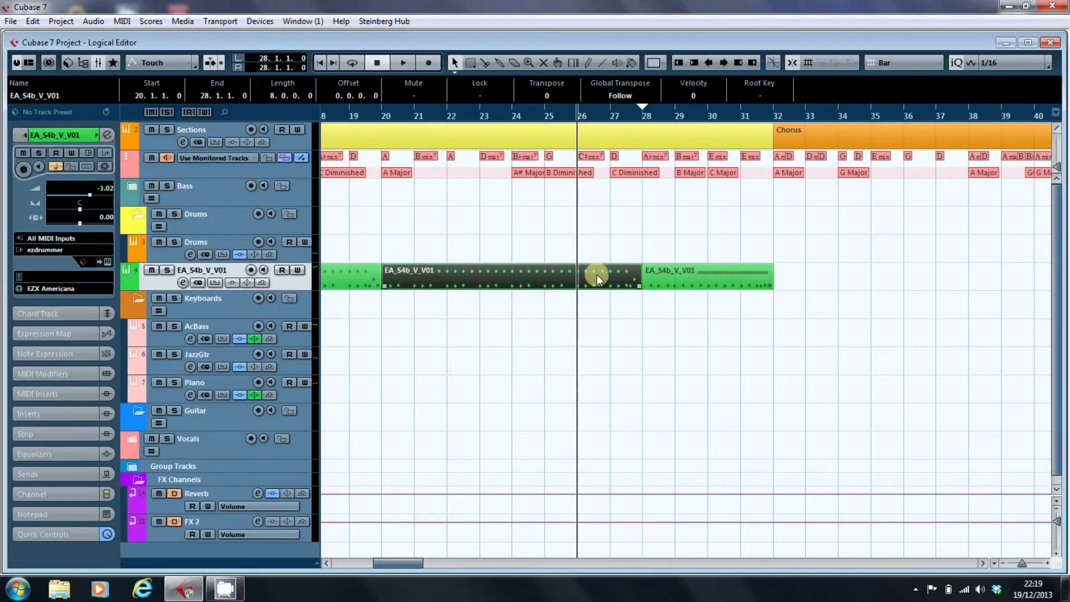
pyautogui.doubleClick(597, 274)
pyautogui.click(645, 138)
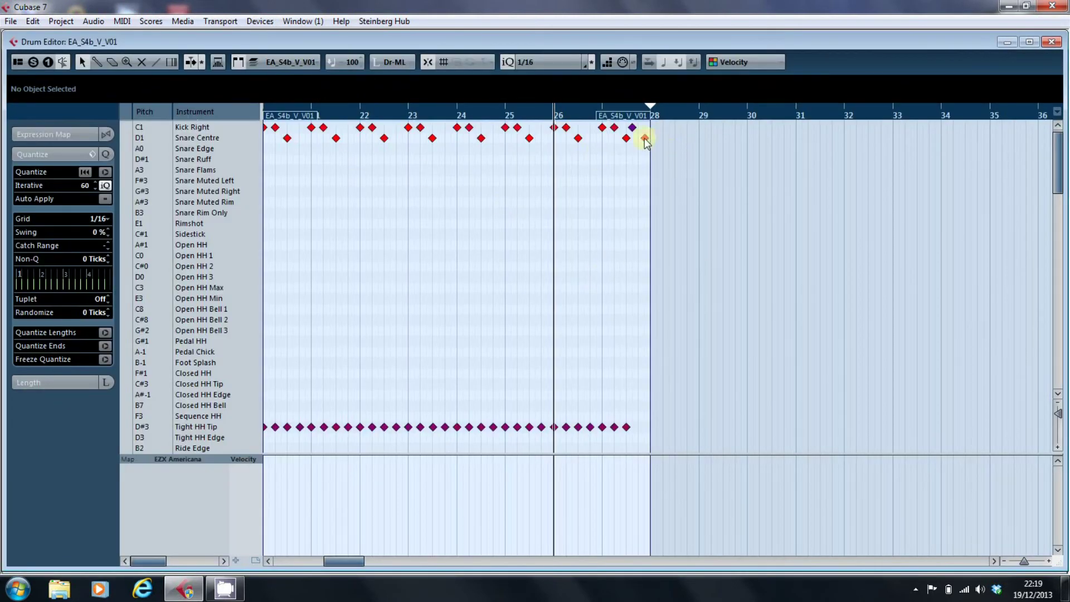
pyautogui.moveTo(671, 135); pyautogui.dragTo(282, 161)
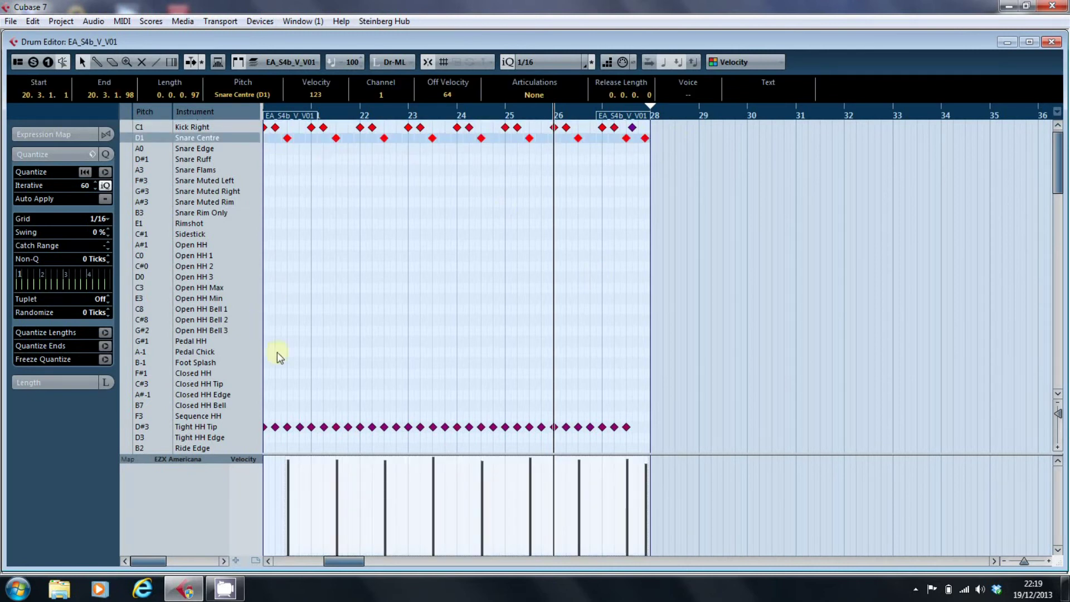
pyautogui.moveTo(289, 461)
pyautogui.moveTo(286, 461); pyautogui.dragTo(286, 462)
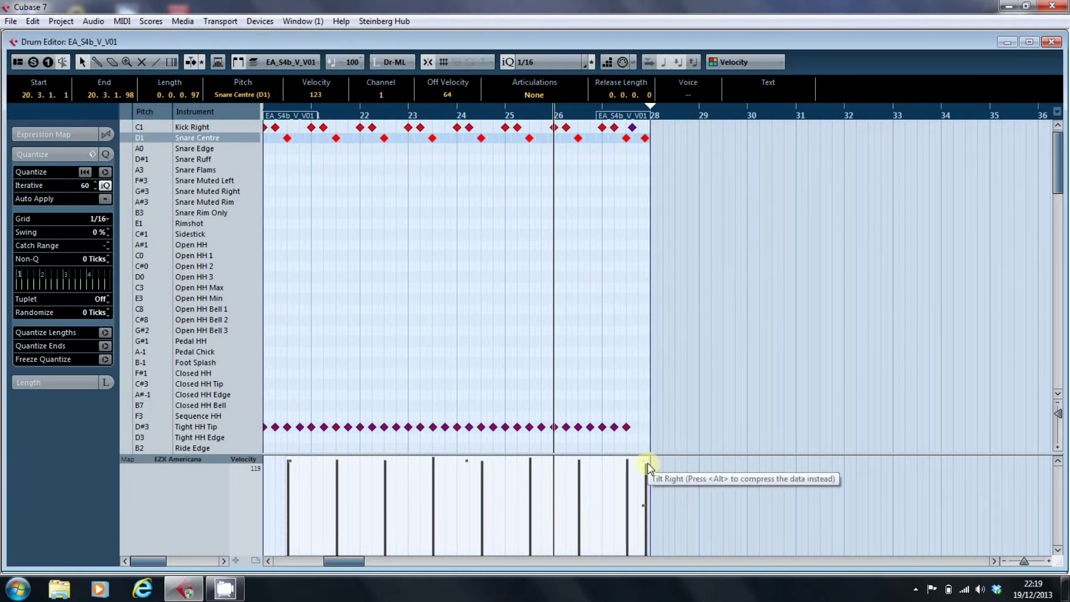
pyautogui.hotkey('ctrl', 'w')
# Open the fill, select its snare notes, and set the Logical Editor pitch filter to D1.
pyautogui.click(714, 276)
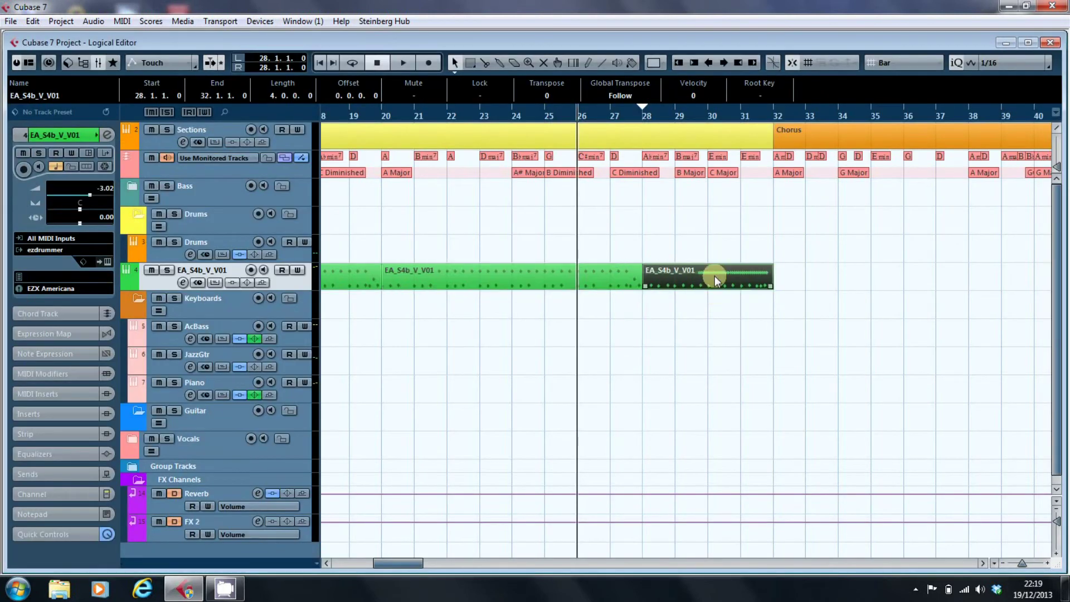
pyautogui.doubleClick(714, 276)
pyautogui.moveTo(481, 148); pyautogui.dragTo(245, 159)
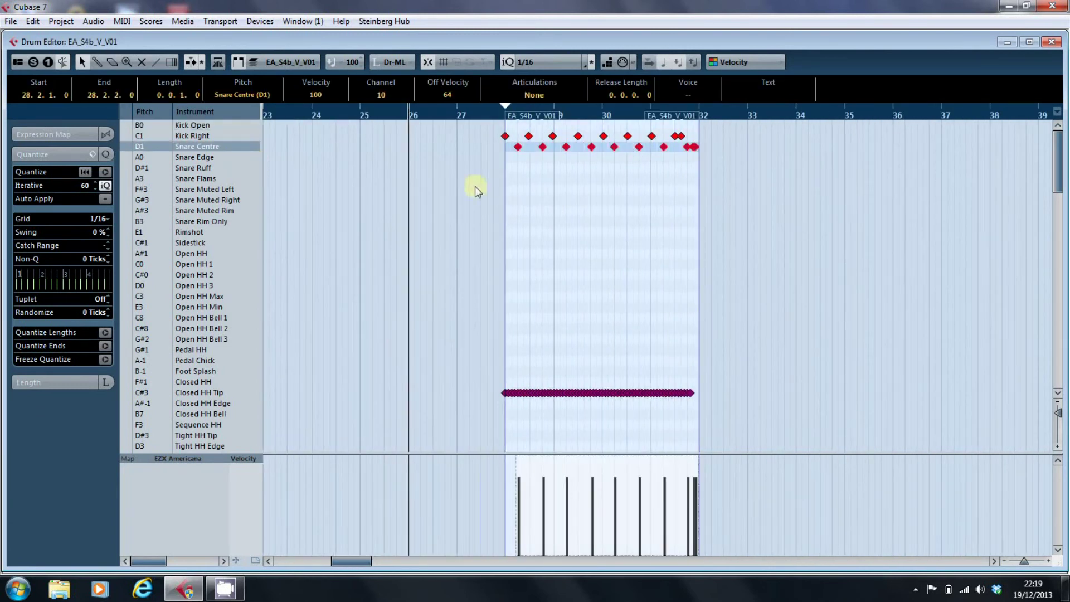
pyautogui.click(122, 22)
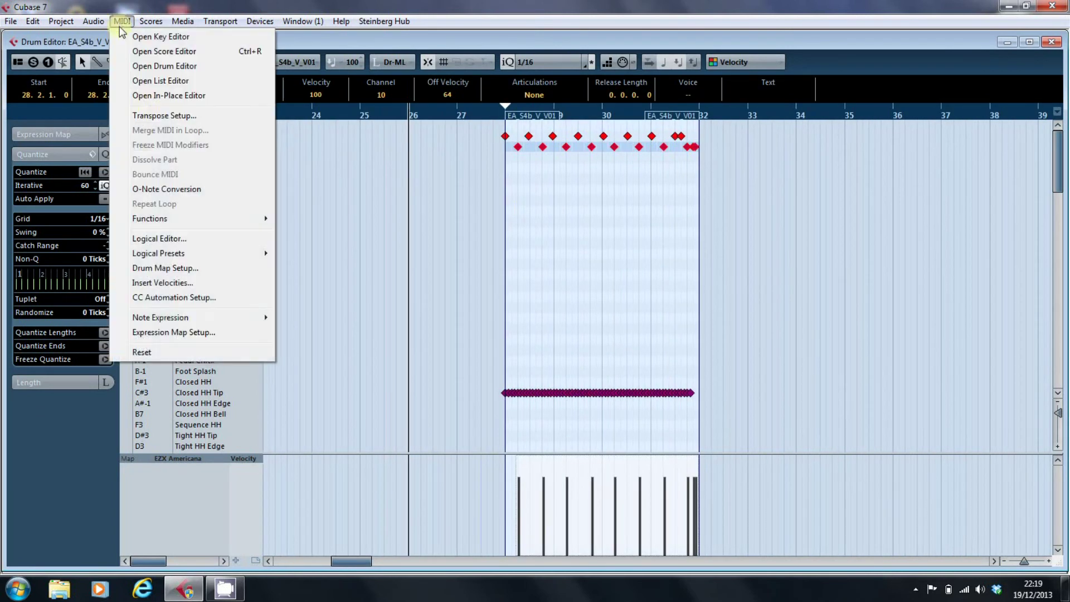
pyautogui.click(151, 240)
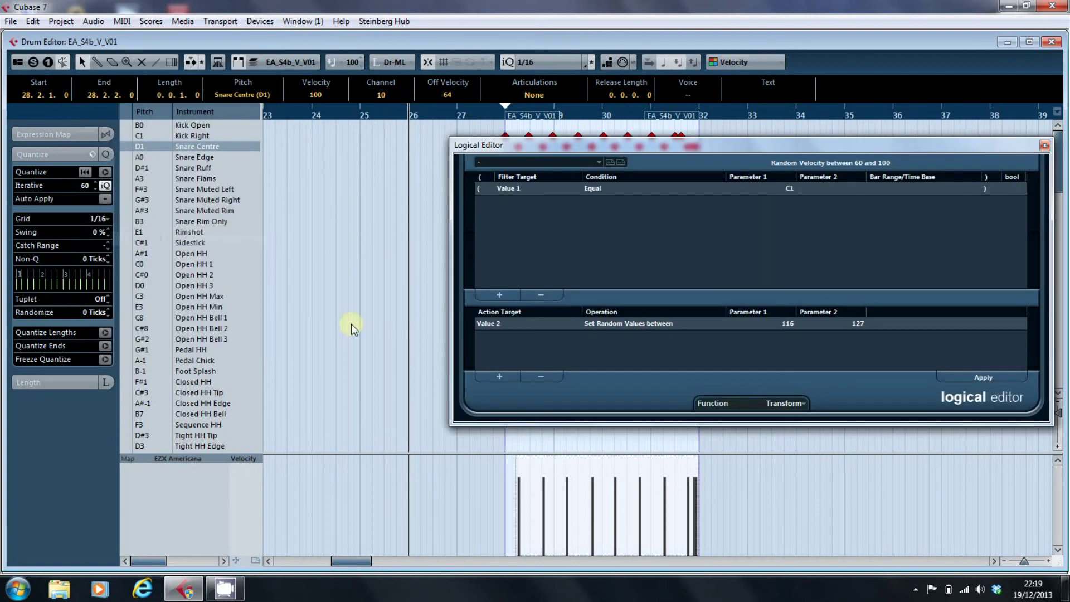
pyautogui.click(783, 190)
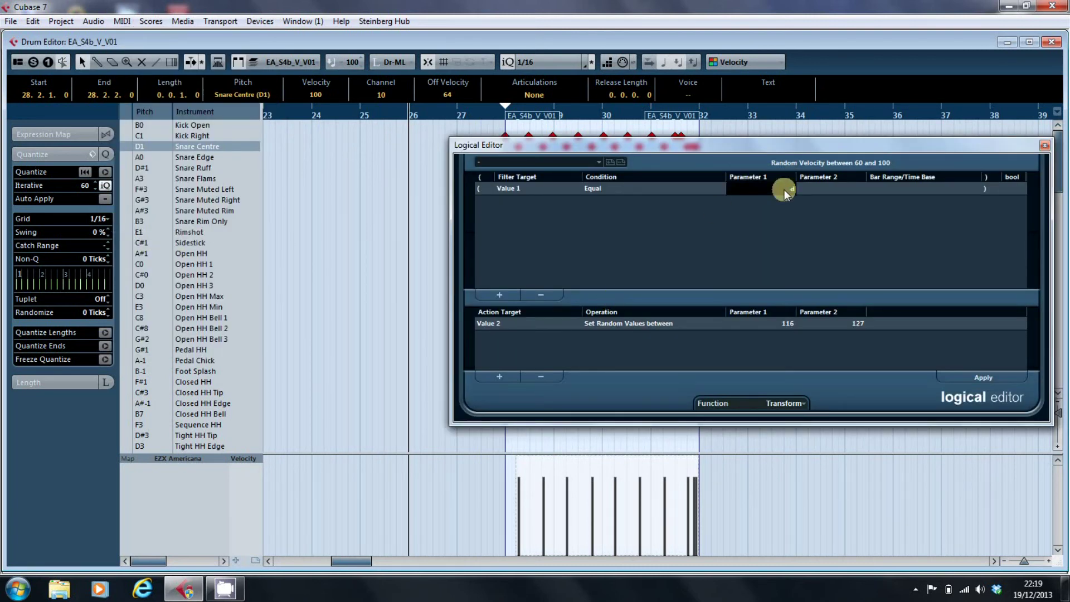
pyautogui.press('Return')
# Apply random velocities of 118–127 to the snare notes and close the Logical Editor.
pyautogui.click(786, 329)
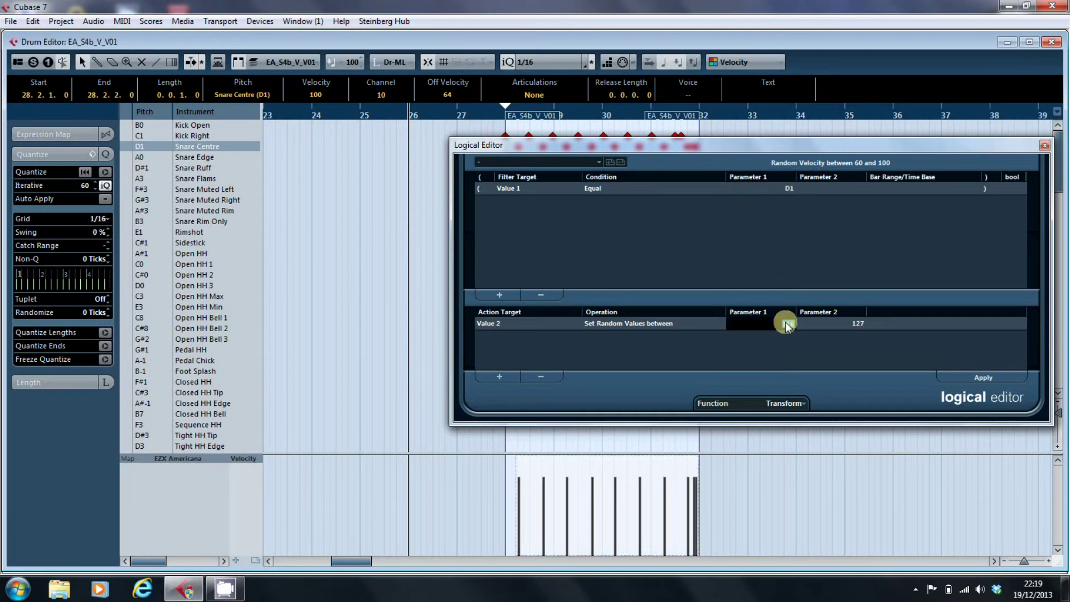
pyautogui.write('118')
pyautogui.press('Return')
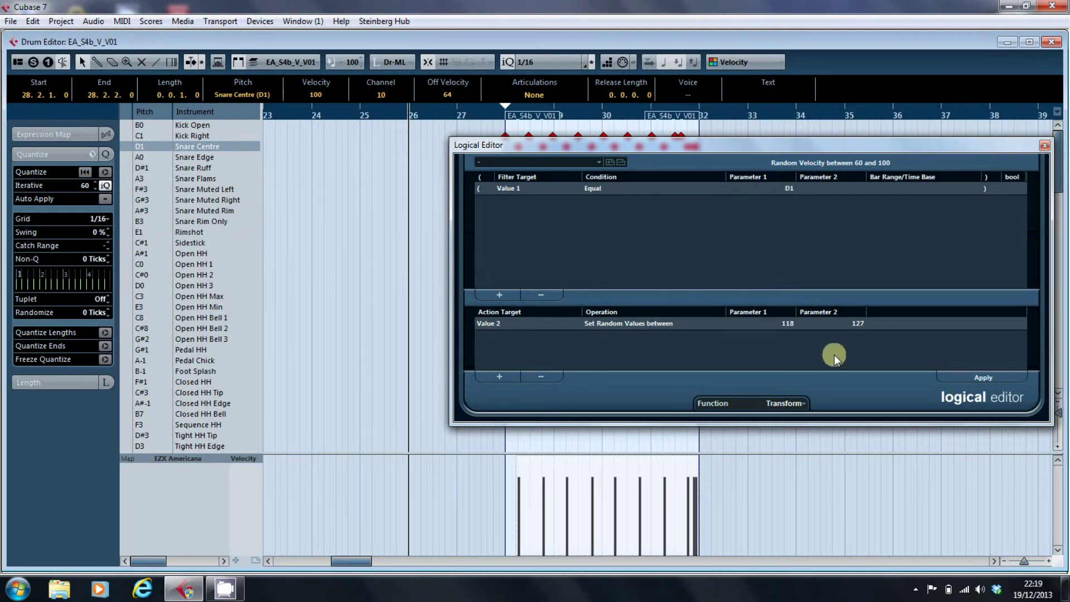
pyautogui.click(992, 377)
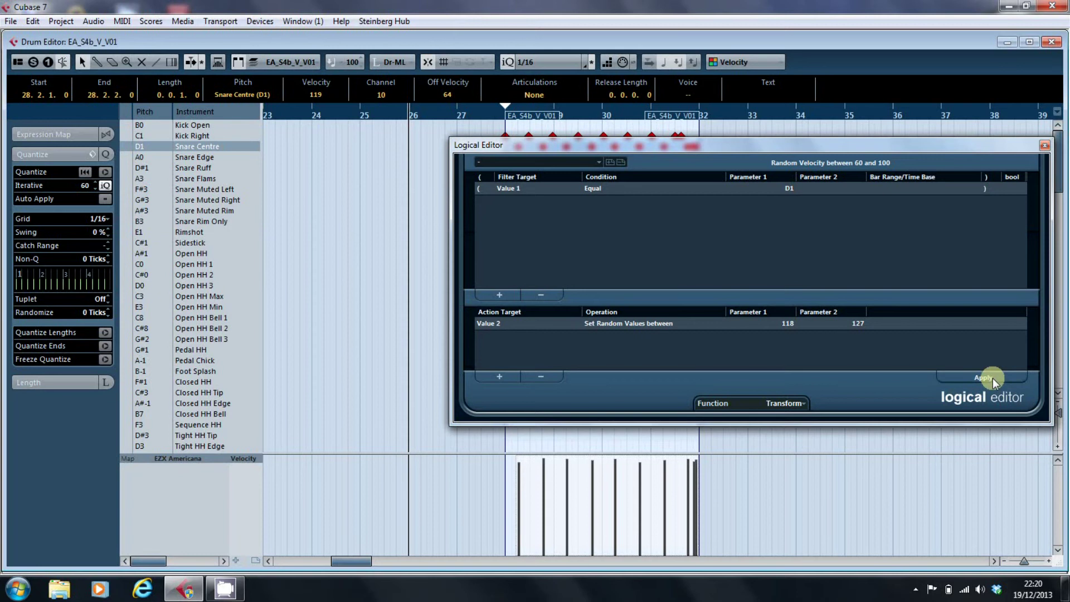
pyautogui.click(1044, 147)
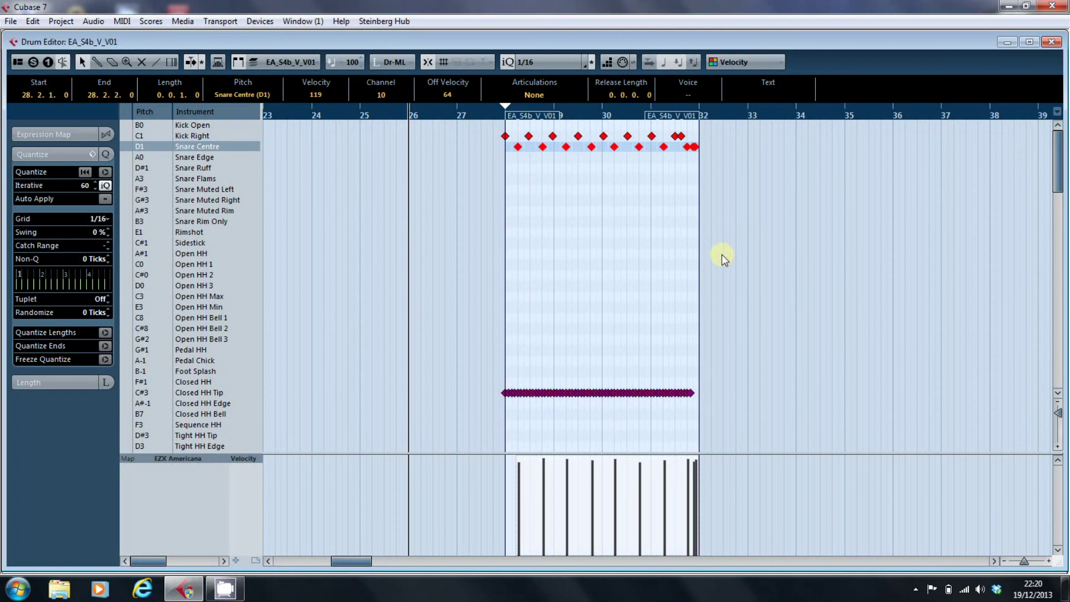
# Leave the Drum Editor, play back the fill into the Chorus, then reopen the fill part's drum notes.
pyautogui.press('Escape')
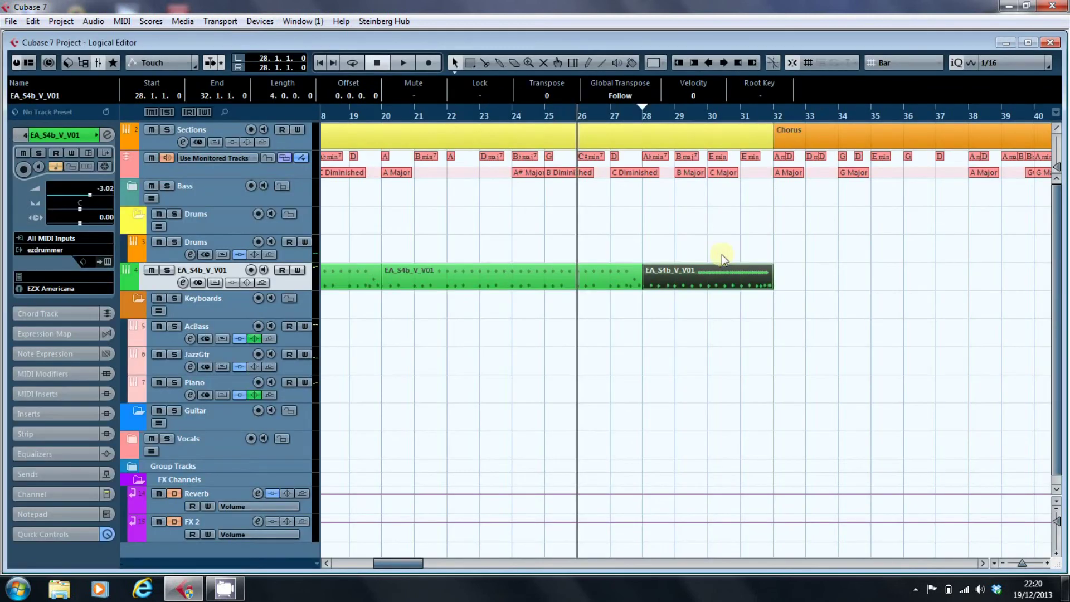
pyautogui.click(638, 329)
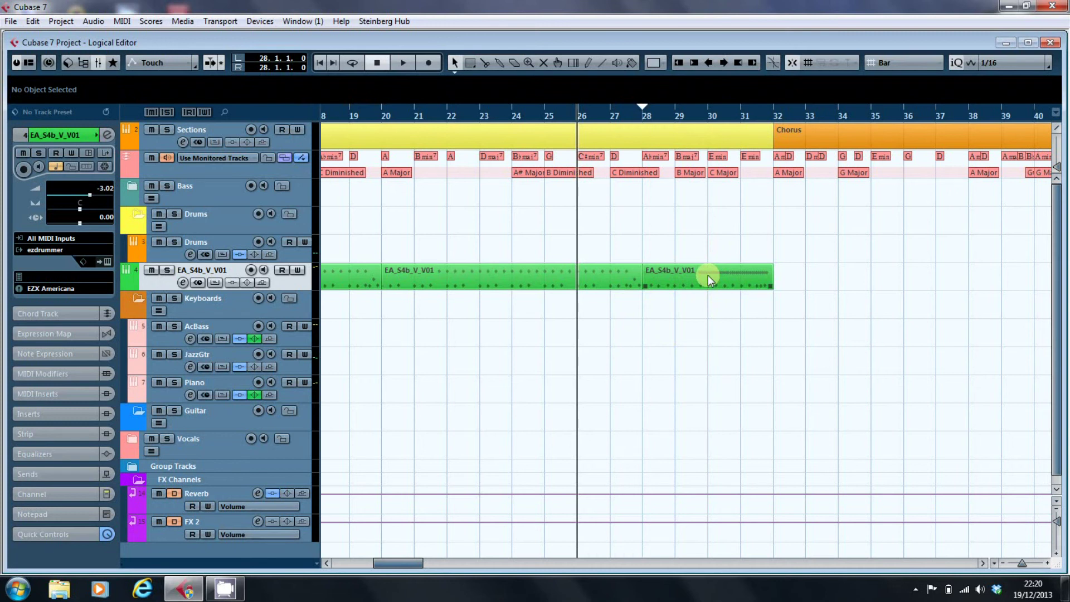
pyautogui.press('space')
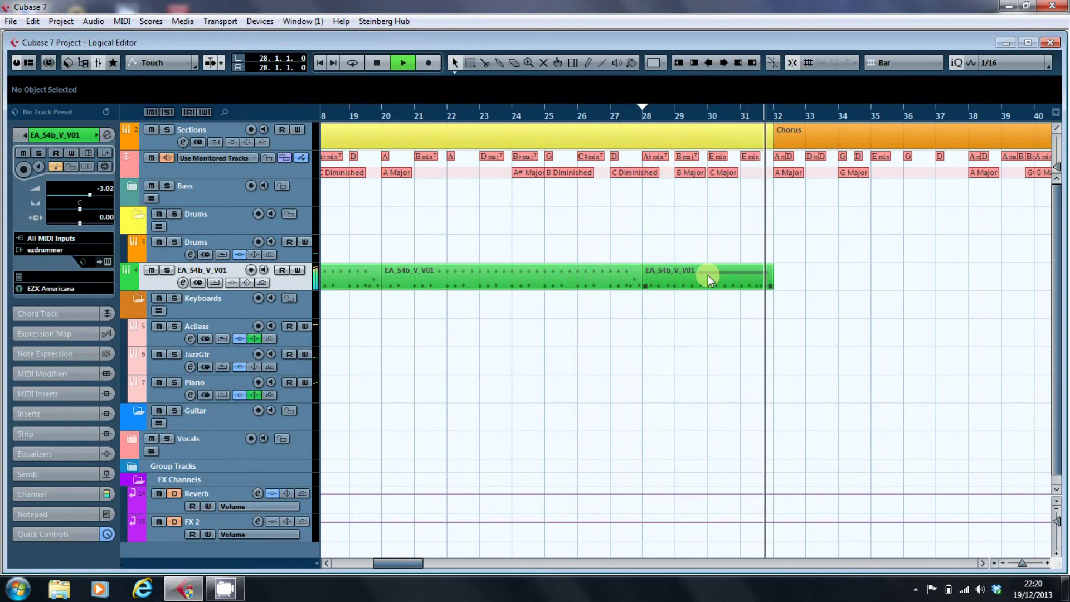
pyautogui.press('space')
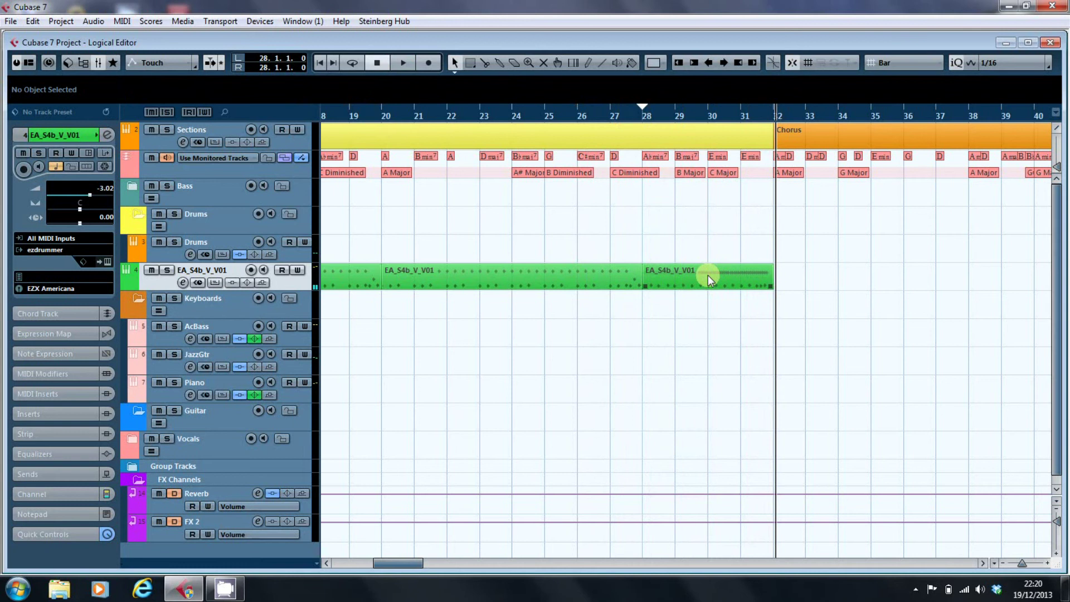
pyautogui.doubleClick(708, 275)
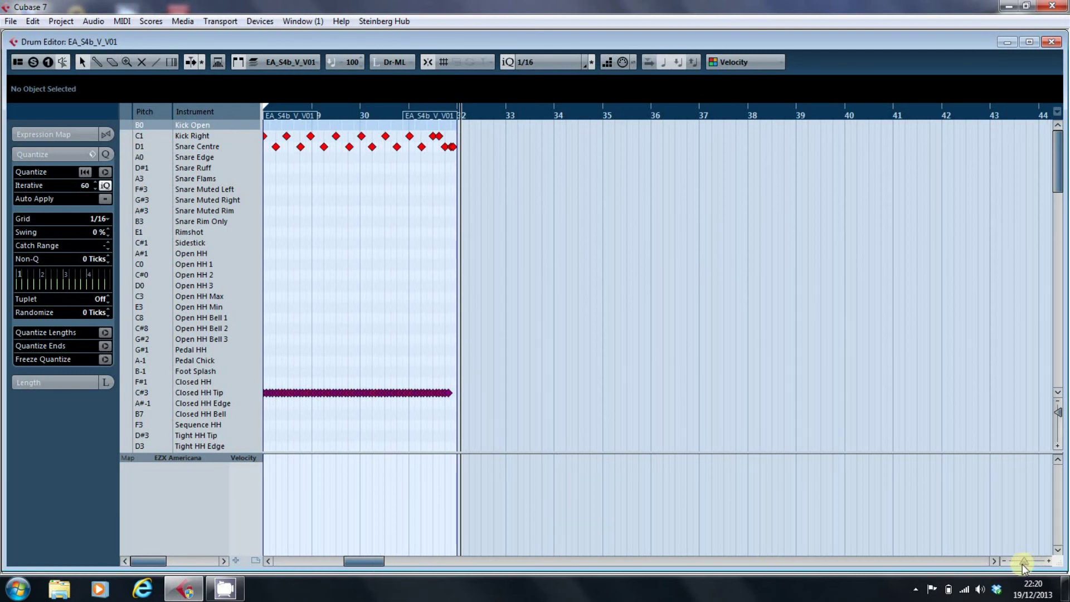
# Zoom to bars 28–32 and iteratively quantize the kick and snare twice, 60% toward 1/16.
pyautogui.moveTo(1023, 561); pyautogui.dragTo(1027, 563)
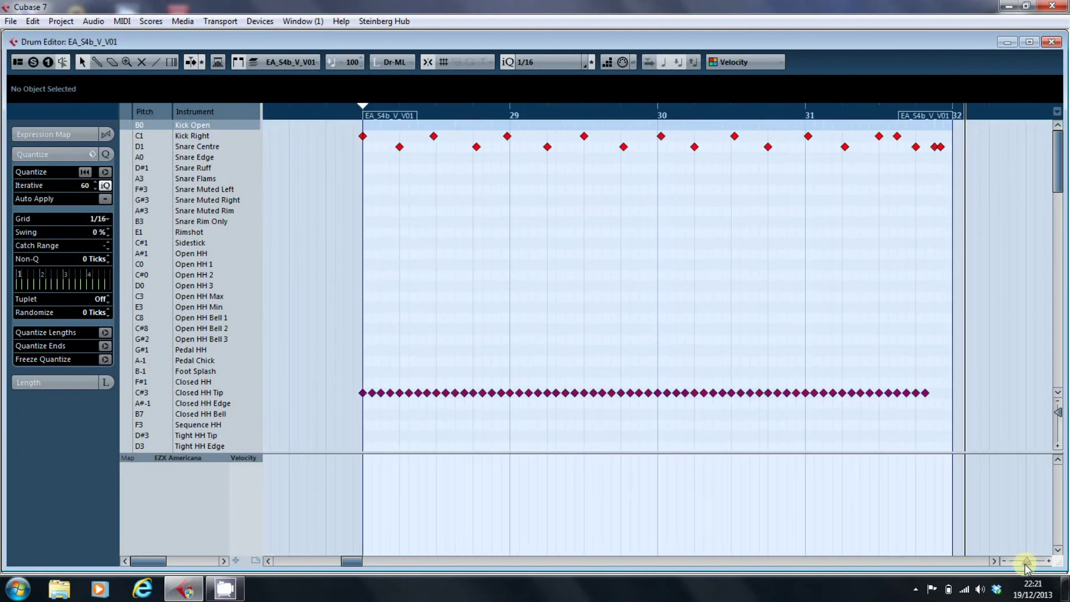
pyautogui.click(509, 62)
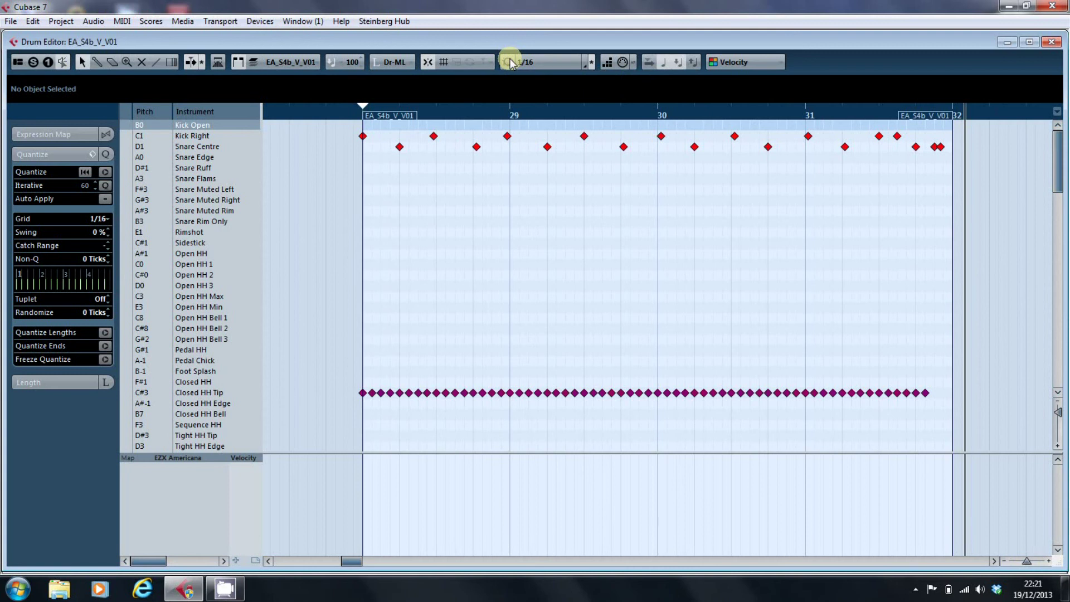
pyautogui.click(509, 61)
pyautogui.press('q')
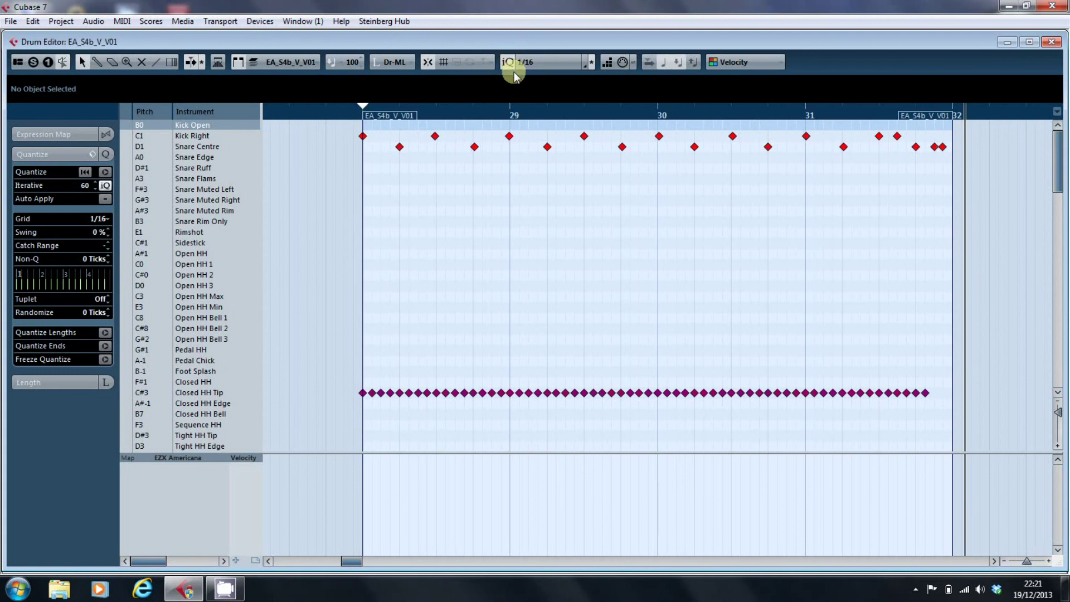
pyautogui.press('q')
pyautogui.press('Return')
pyautogui.click(617, 114)
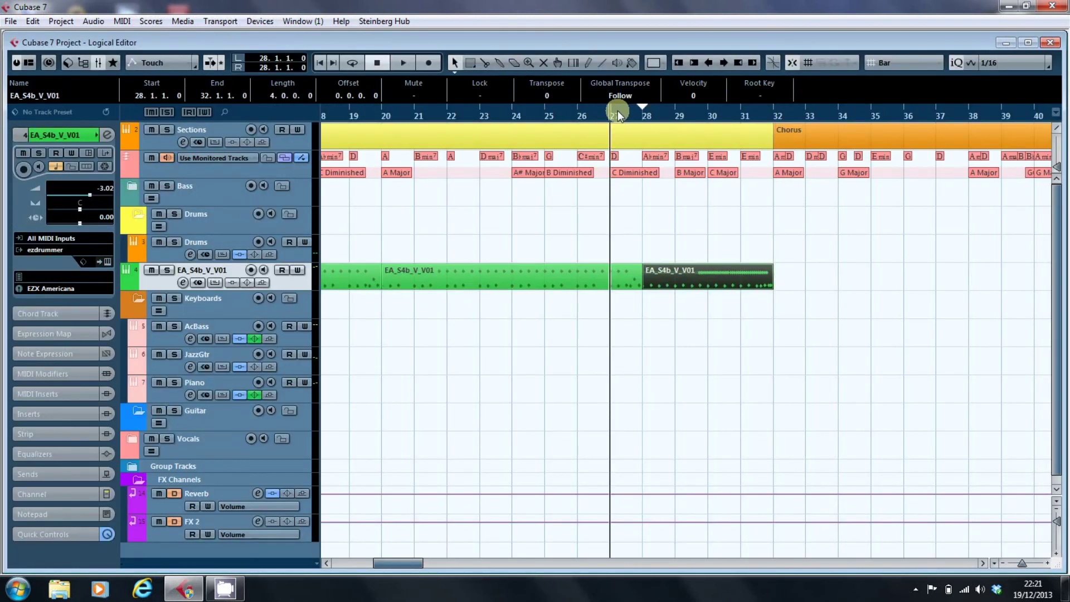
pyautogui.press('space')
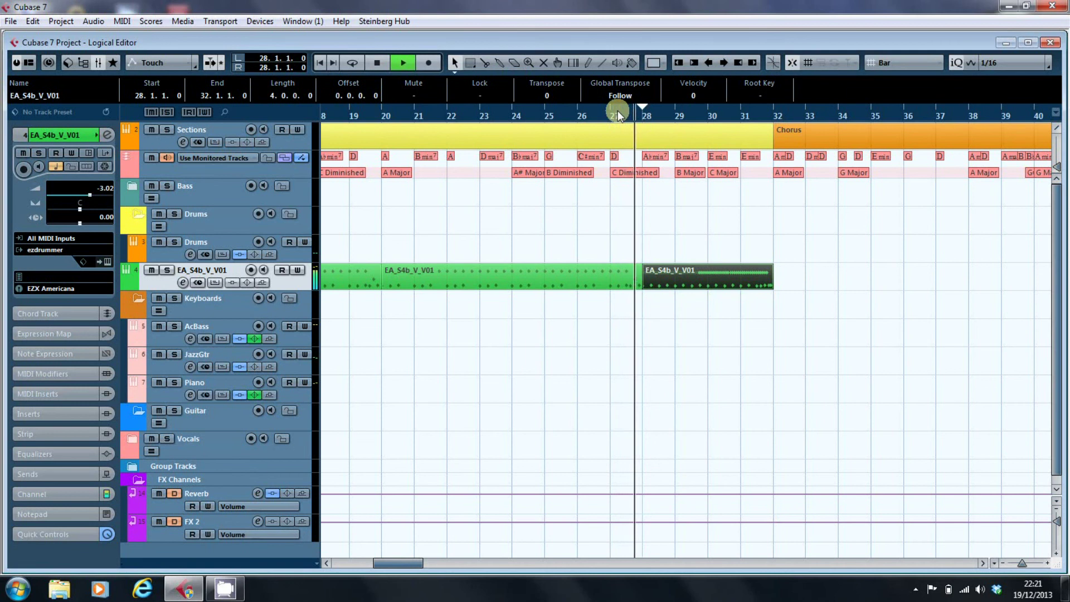
pyautogui.press('KP_Multiply')
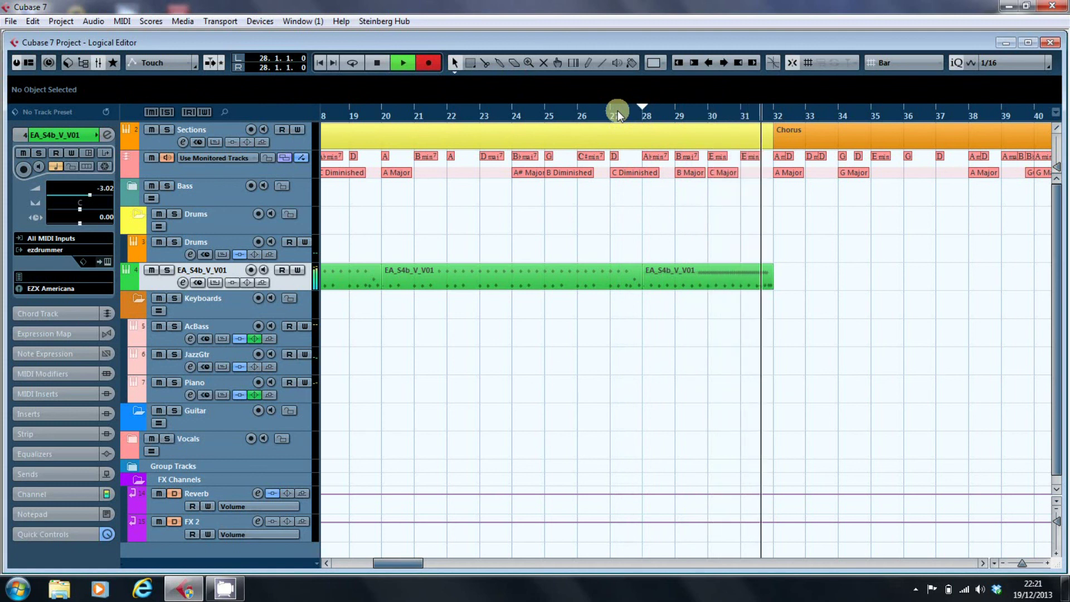
pyautogui.press('space')
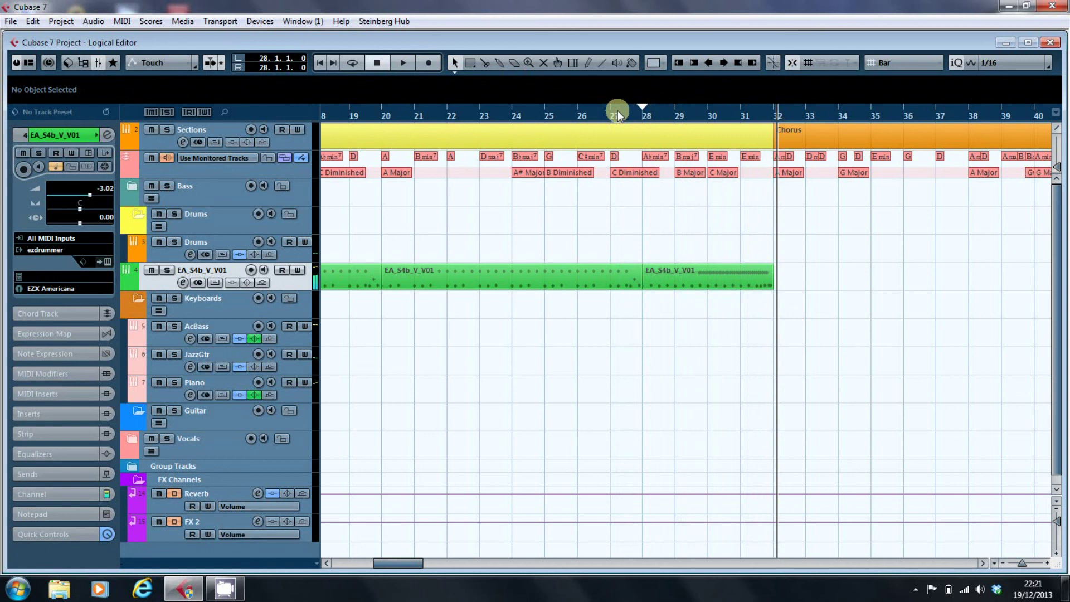